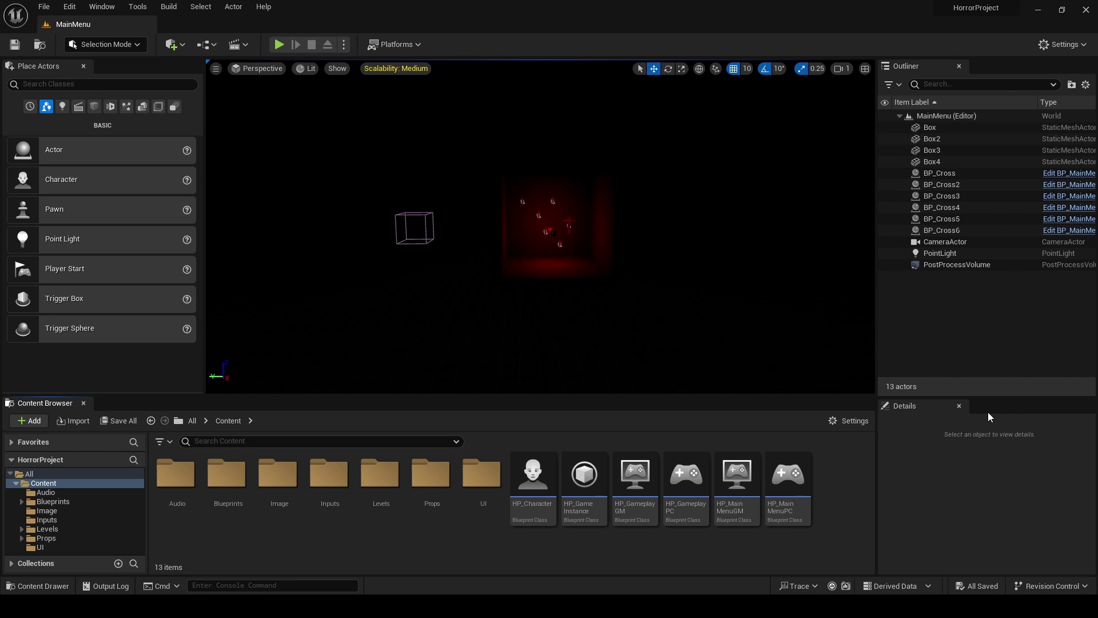
- Run the MainMenu level in the editor and start the game from its main menu
right_click_drag(750, 282, 515, 277)
right_click_drag(615, 276, 670, 278)
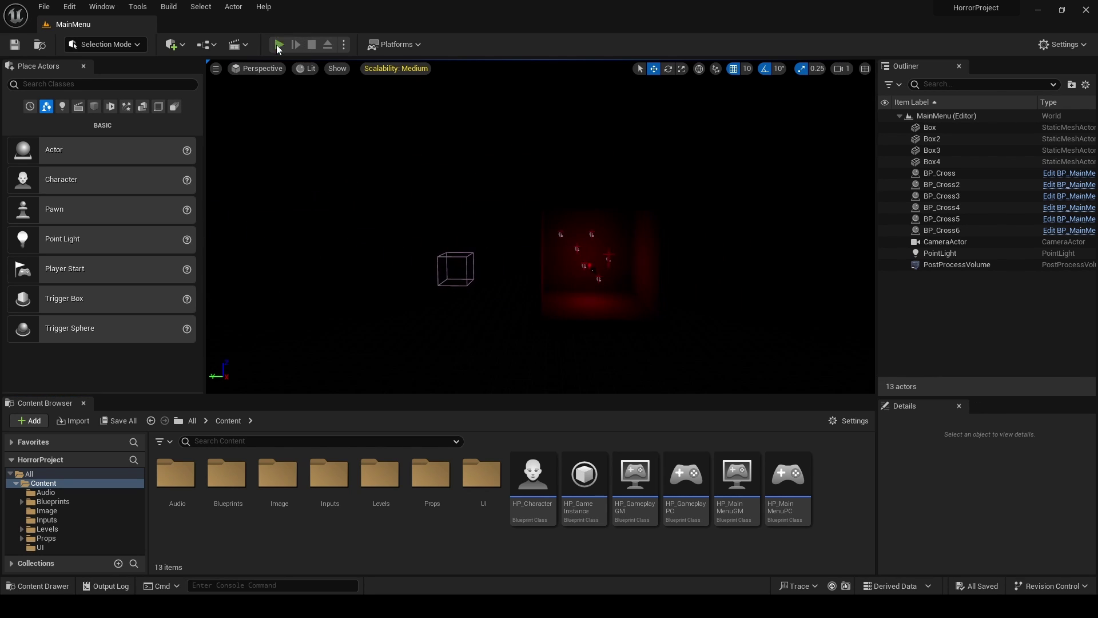
left_click(278, 45)
left_click(428, 185)
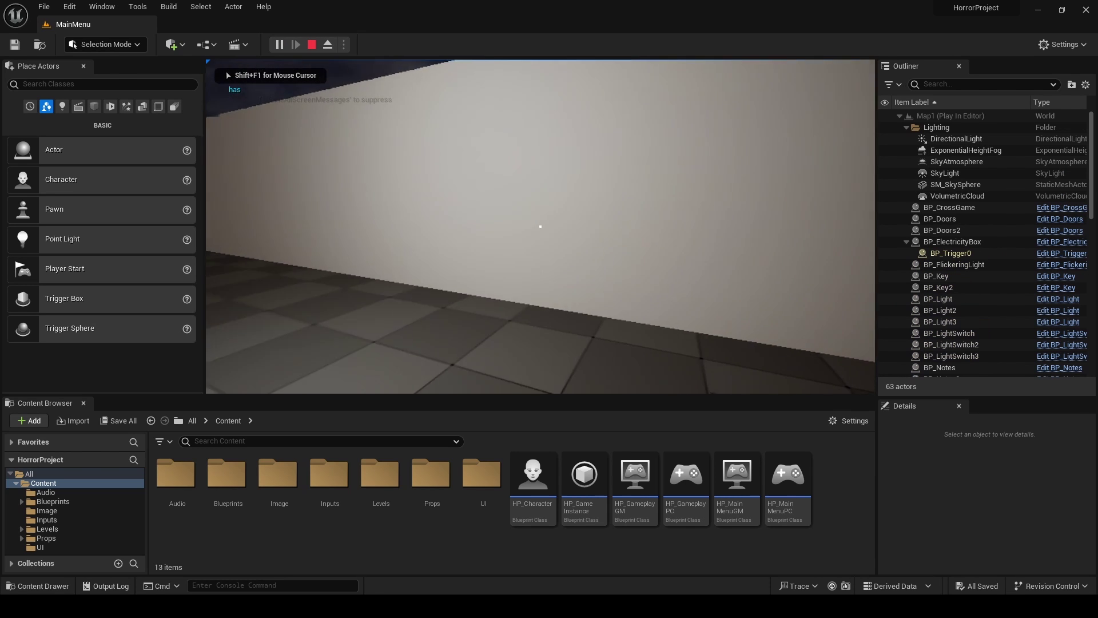
- Play-test sprinting, walking and the flashlight through the outdoor area and the building, and end the play session
key("shift+w")
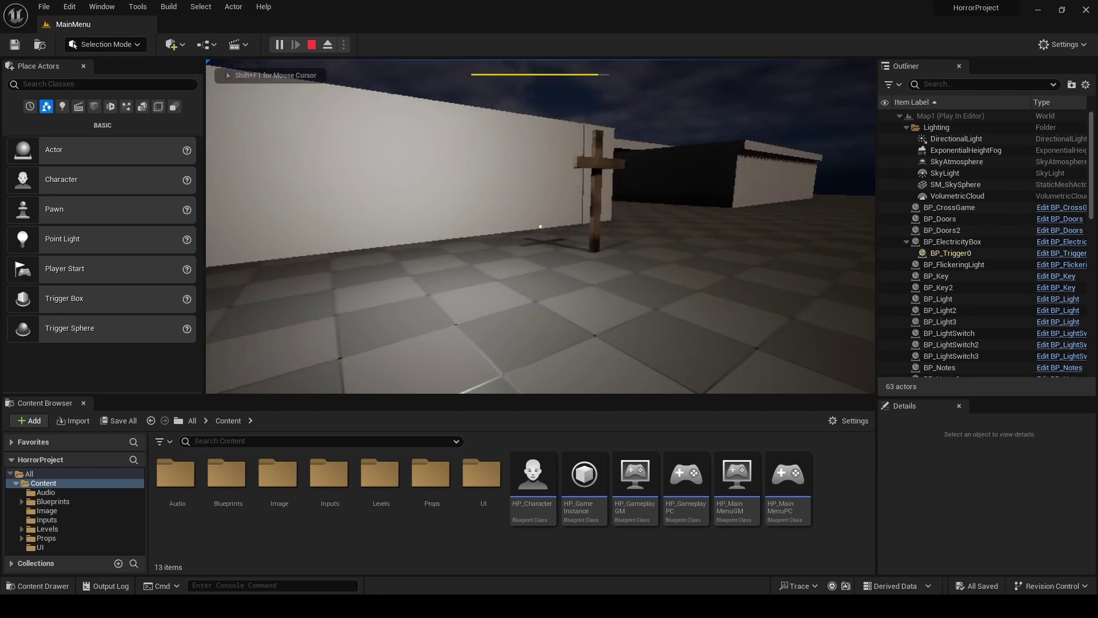
key("f")
key("f")
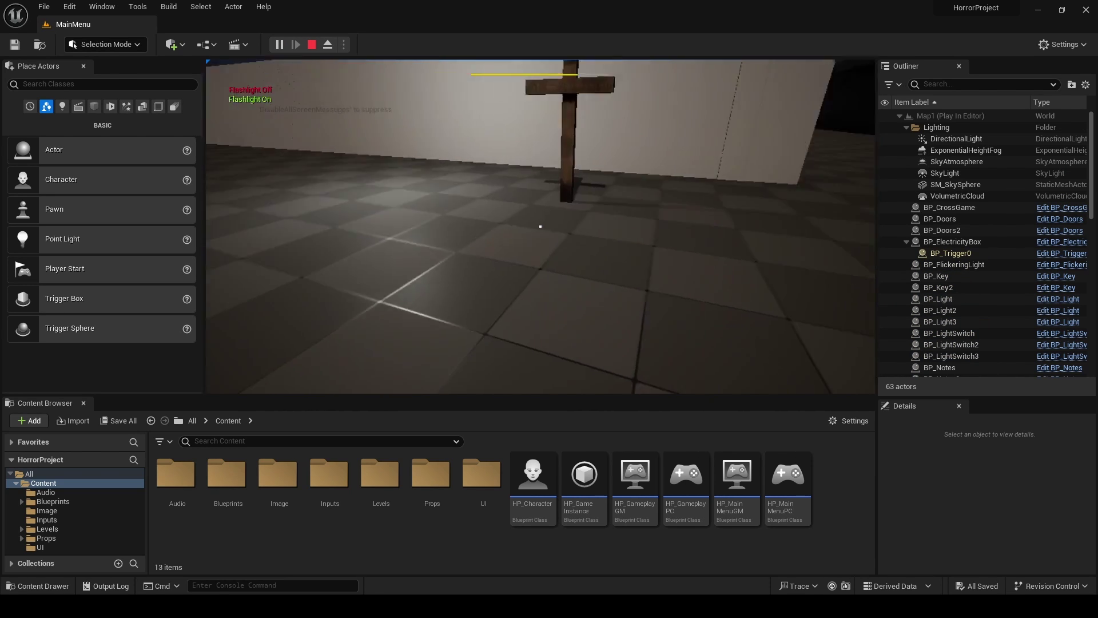
key("w")
key("f")
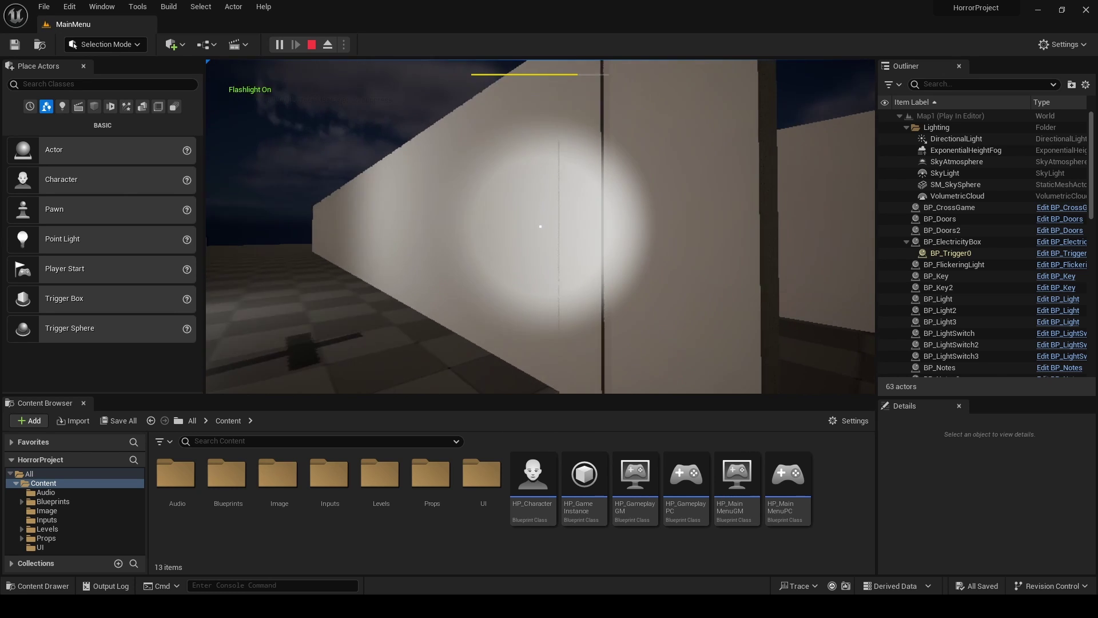
key("f")
key("shift+w")
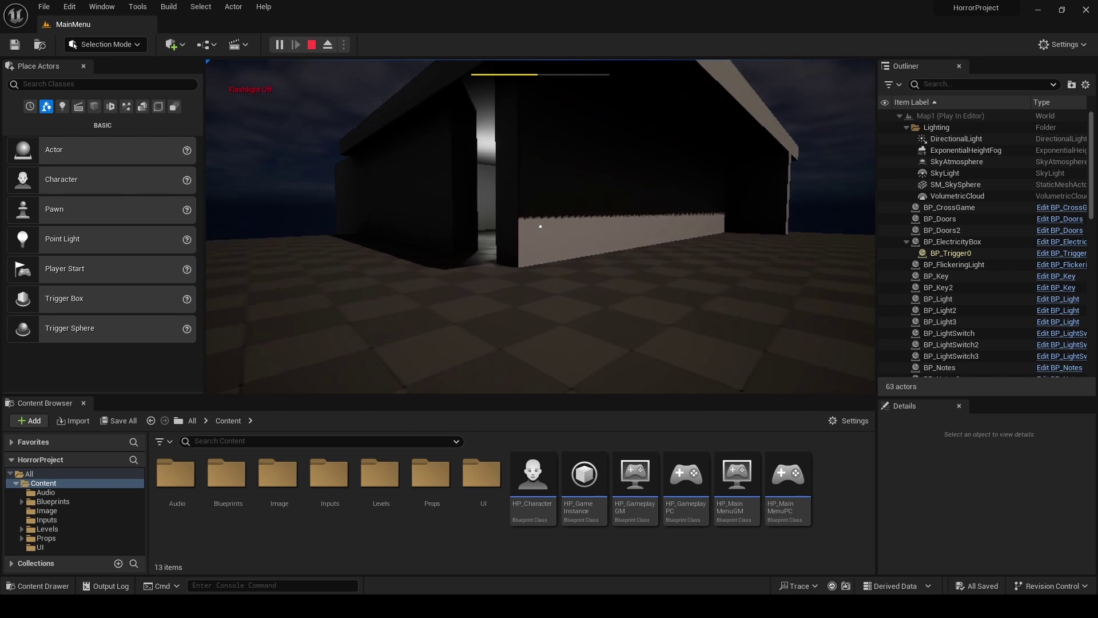
key("shift+w")
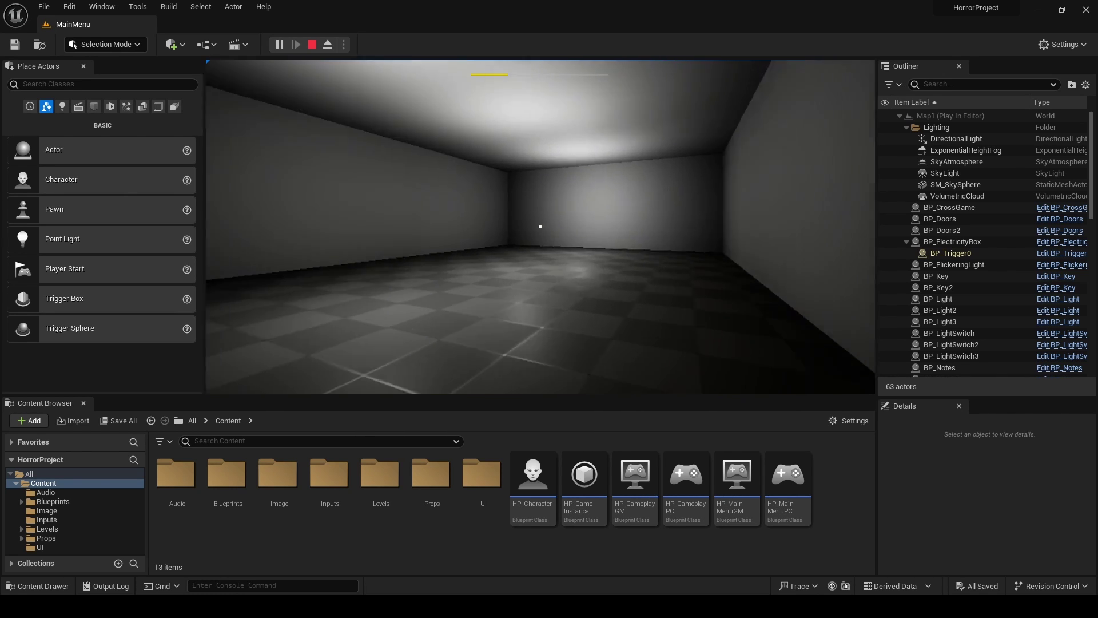
key("w")
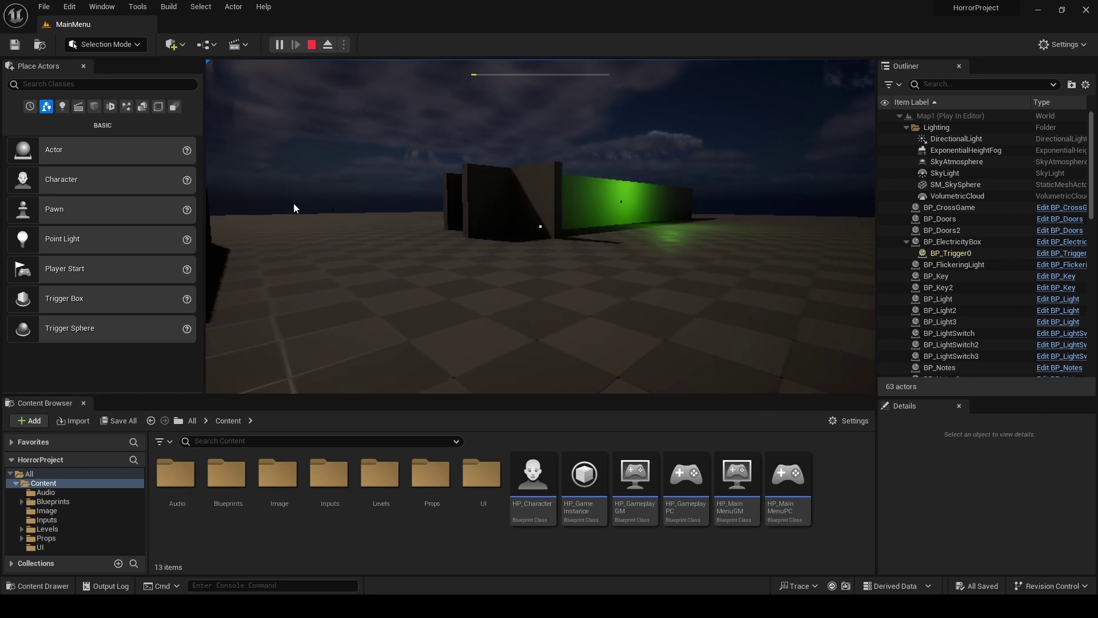
key("Escape")
- Set all engine scalability groups to Epic quality
left_click(393, 68)
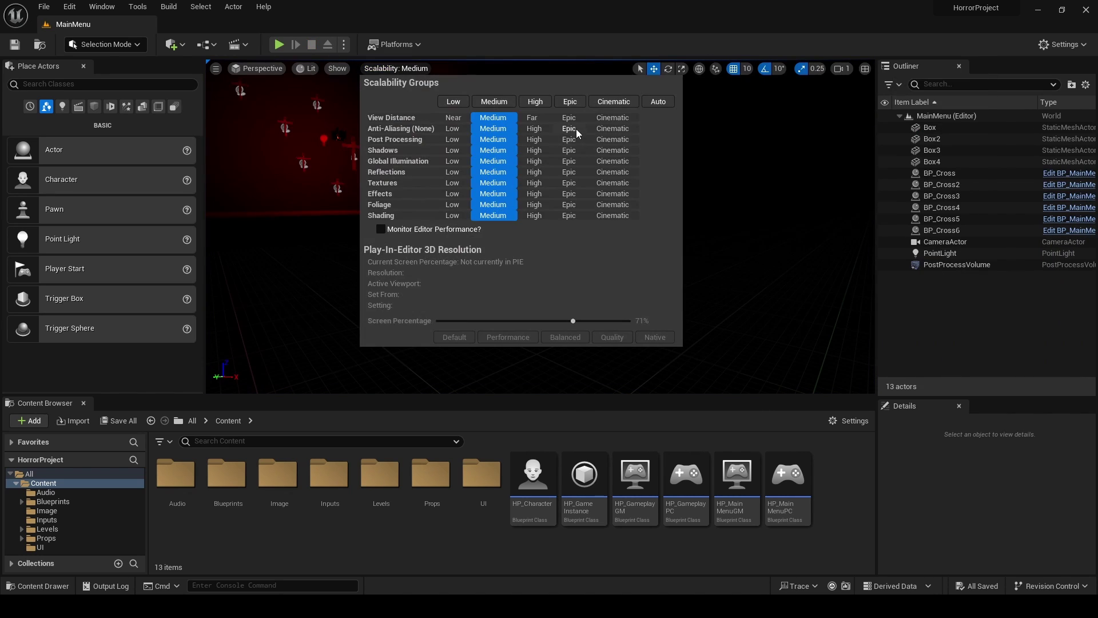
left_click(570, 101)
left_click(331, 160)
right_click_drag(522, 206, 485, 333)
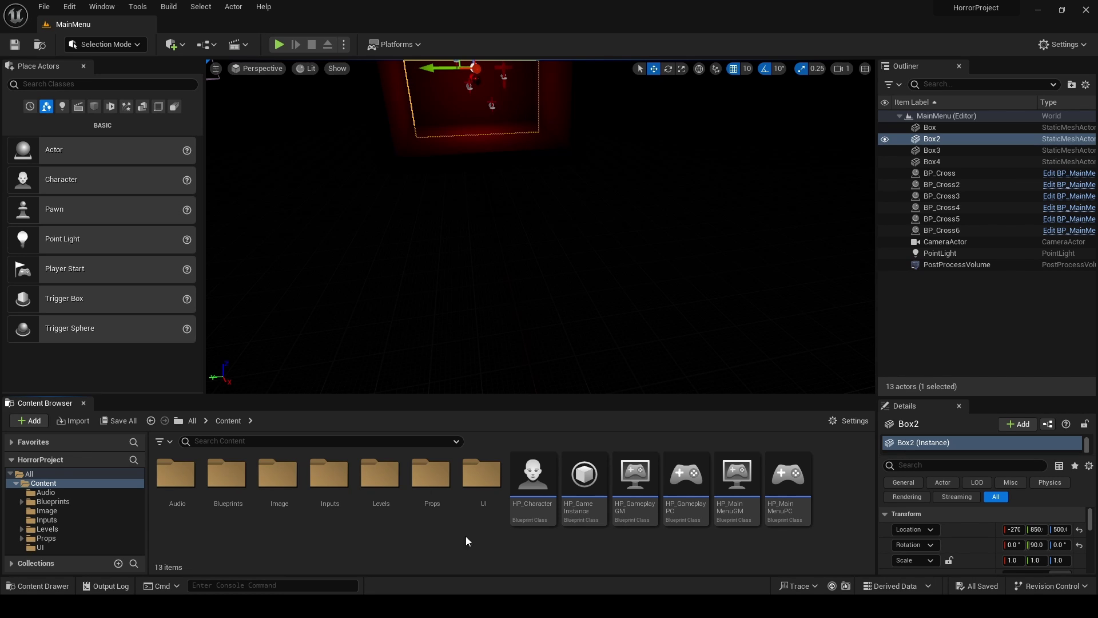
- Create a folder named Characters in the Content root
right_click(319, 539)
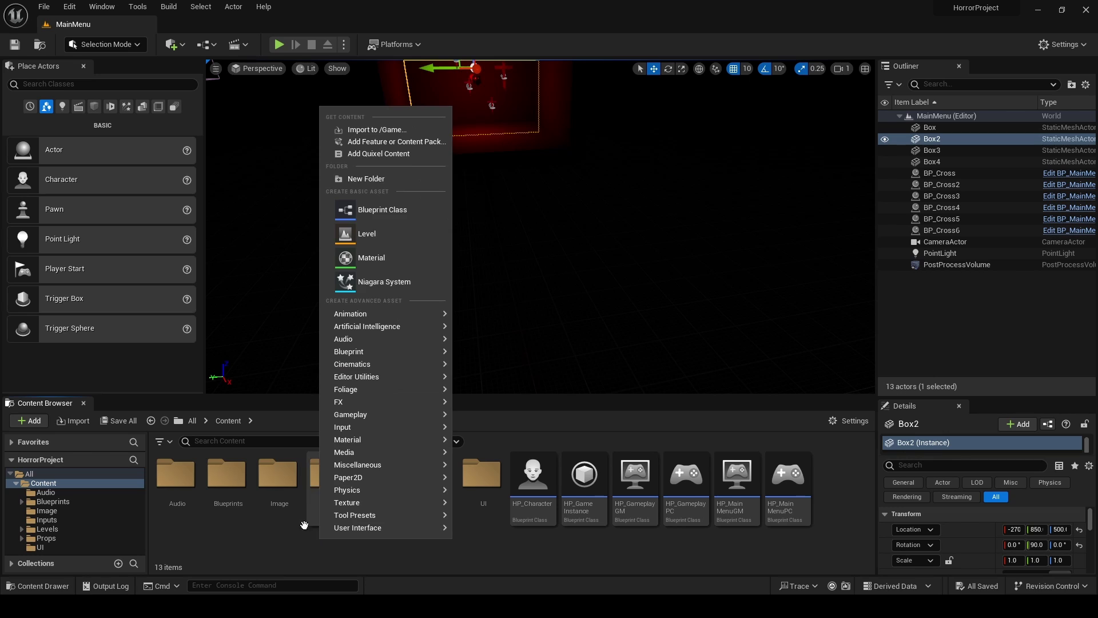
left_click(360, 182)
type("Char")
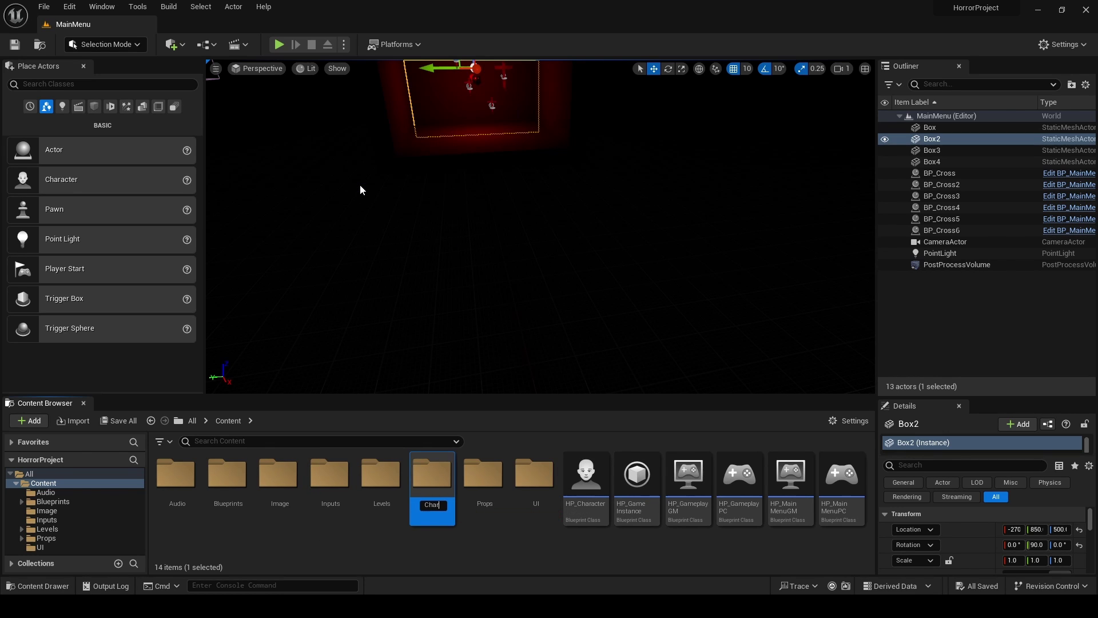
type("acters")
key("Return")
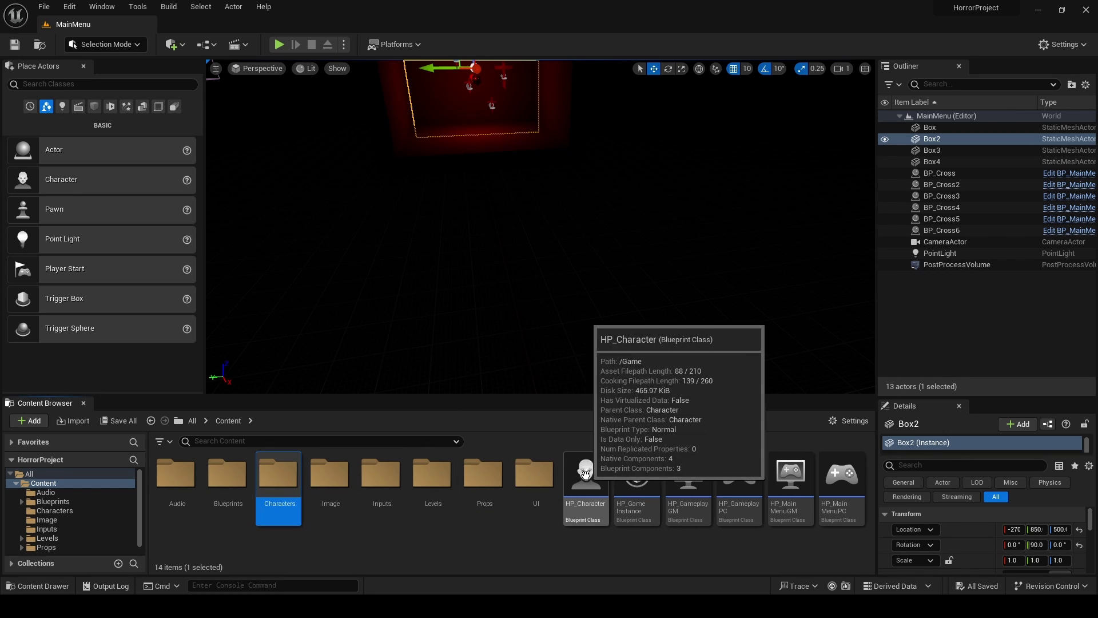
- Move the HP_Character blueprint into the Characters folder and open that folder
left_click_drag(585, 474, 274, 486)
left_click(301, 502)
left_click(290, 481)
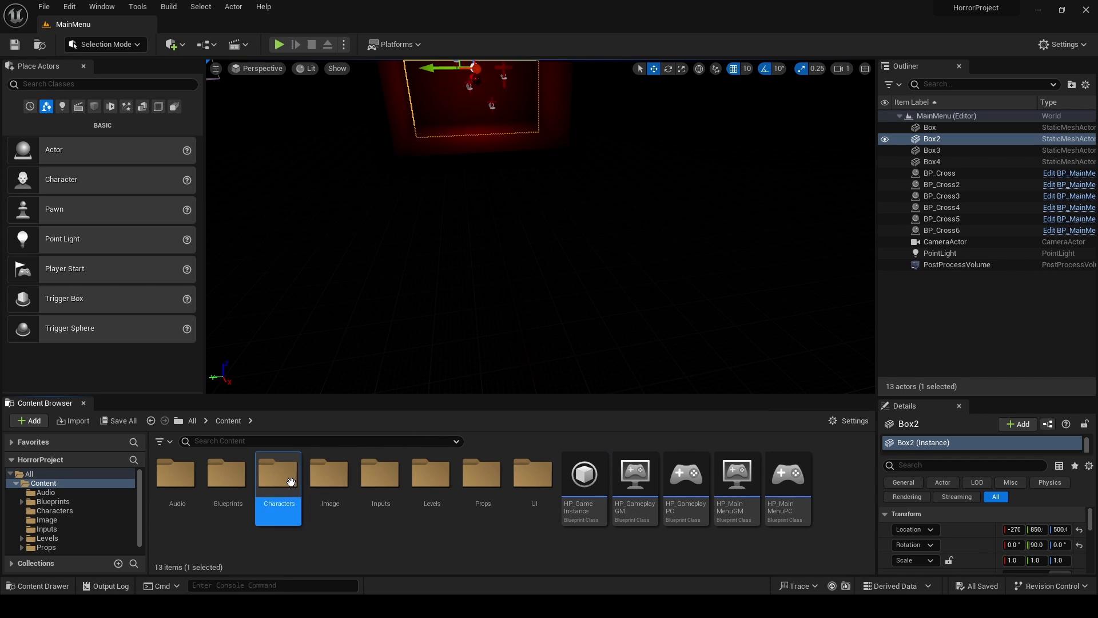
double_click(291, 482)
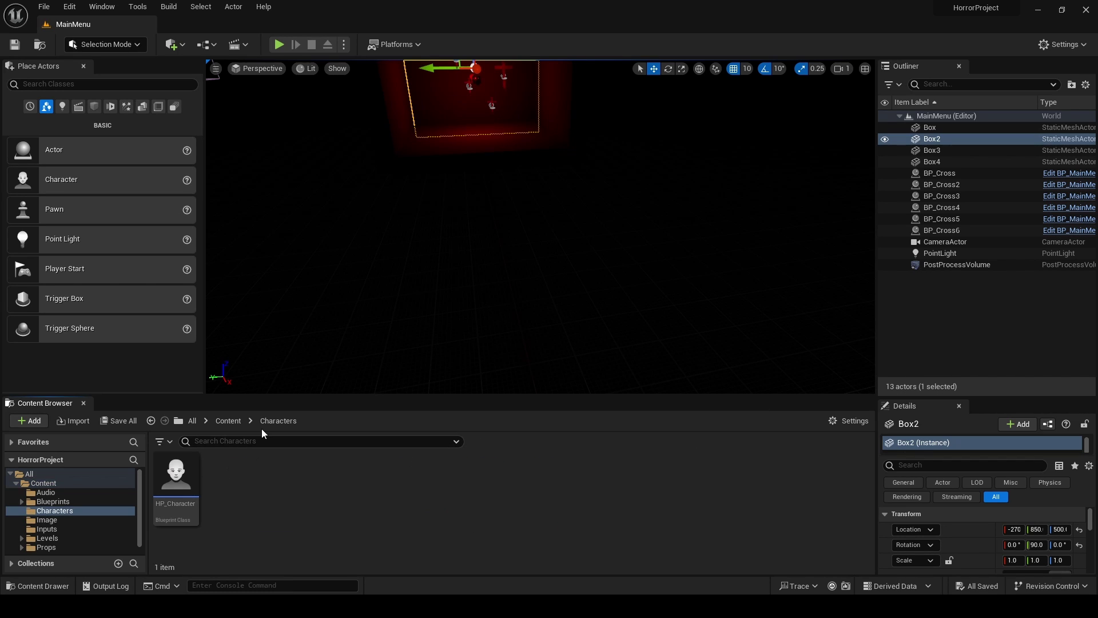
- Create a Player subfolder in Characters and move the HP_Character blueprint into it
right_click(226, 482)
left_click(273, 122)
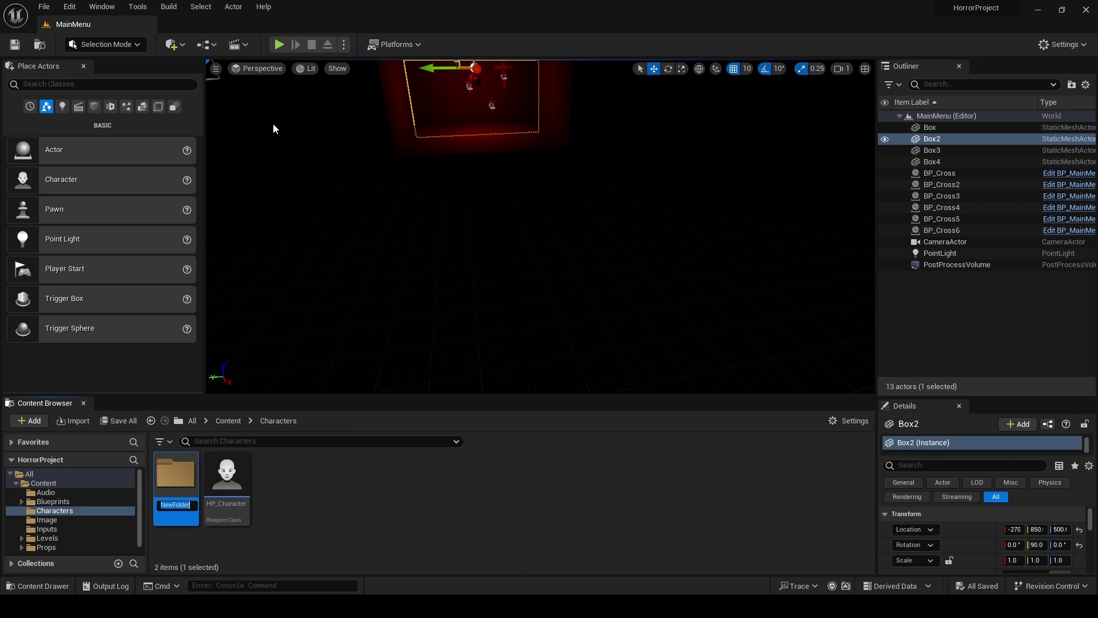
type("Player")
key("Return")
left_click_drag(227, 477, 192, 485)
left_click(236, 495)
- Create an AI subfolder in Characters beside Player and open it
right_click(235, 495)
left_click(269, 111)
type("AI")
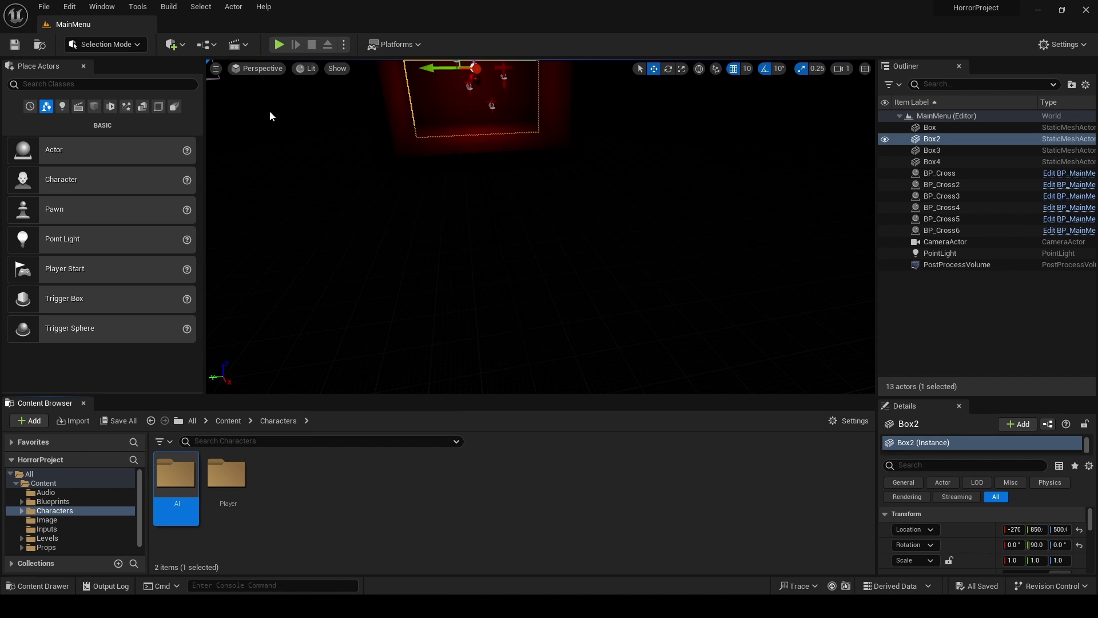
key("Return")
key("Return")
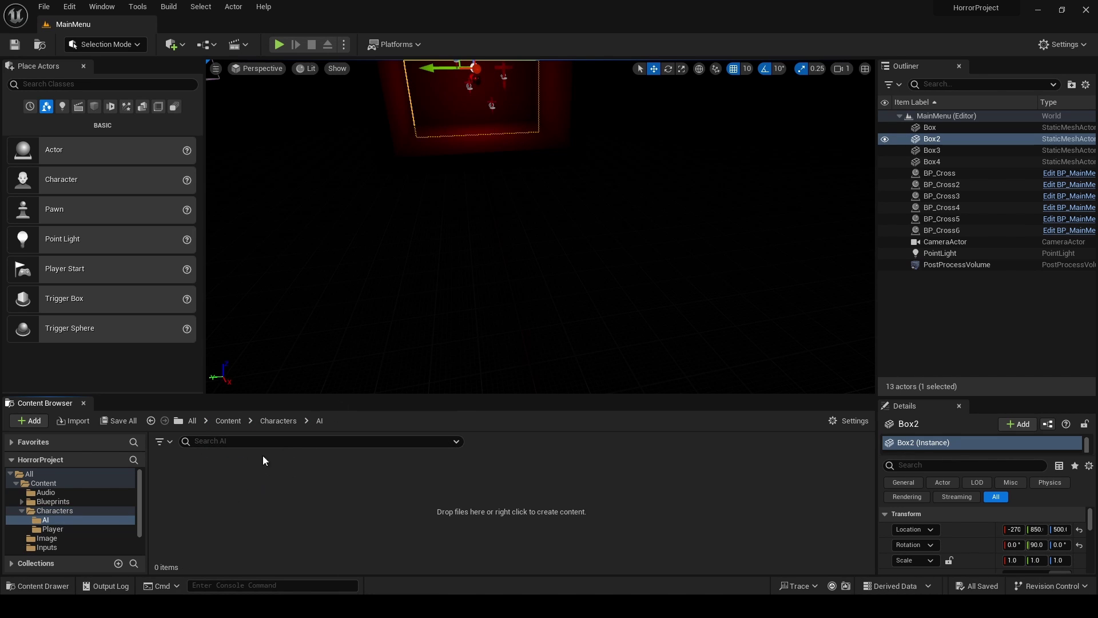
- Create a Monster1 folder inside the AI folder and open it
right_click(253, 475)
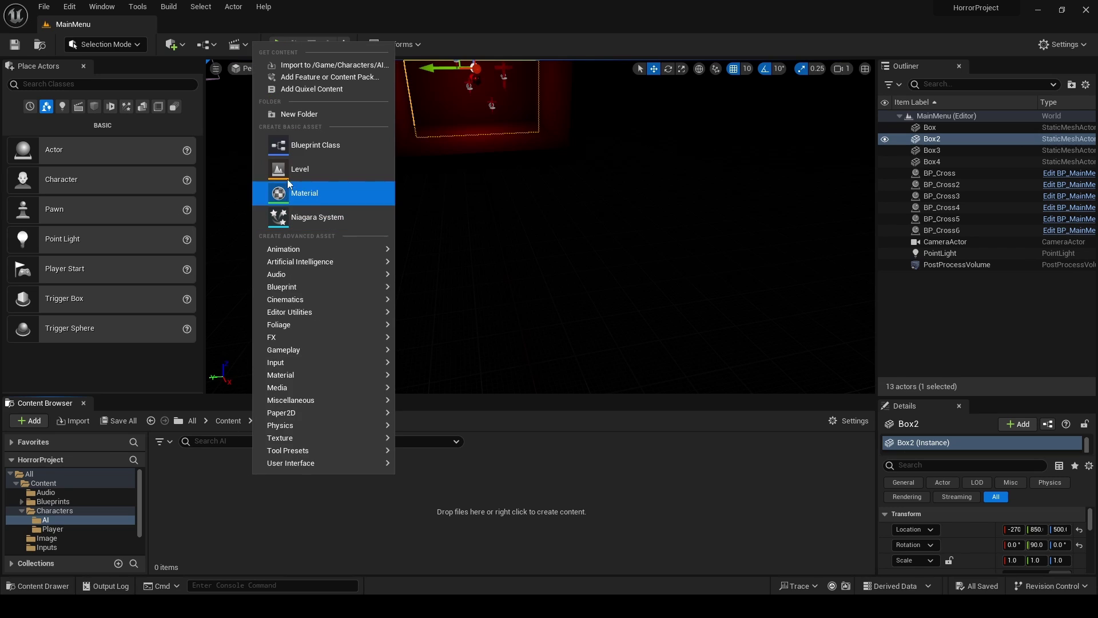
left_click(287, 111)
key("BackSpace")
type("m")
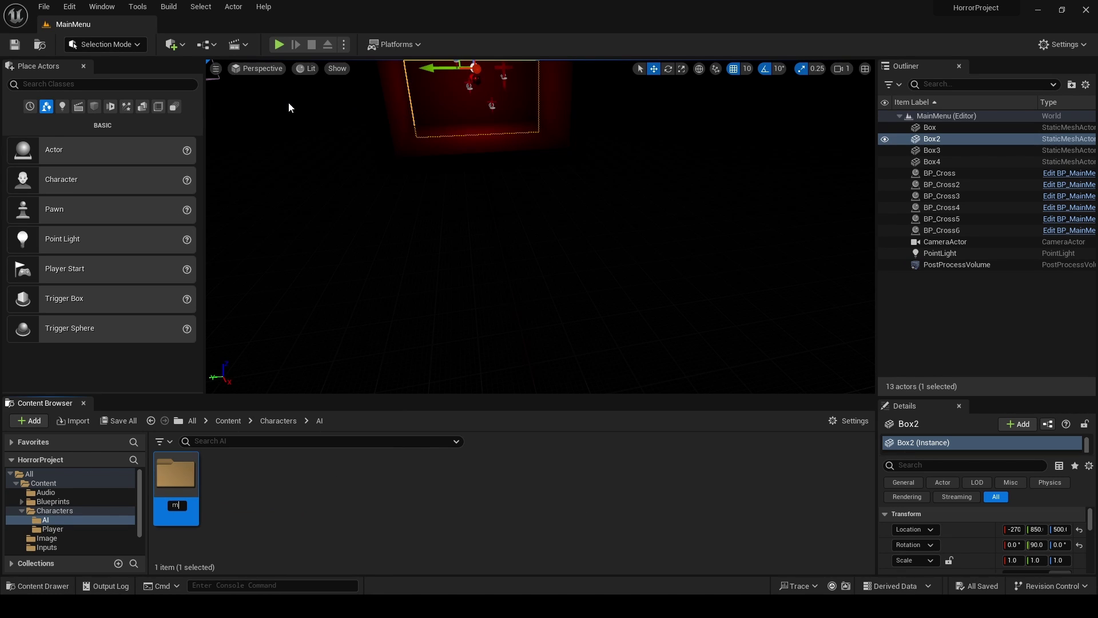
type("onster1")
key("Return")
left_click(239, 534)
double_click(176, 477)
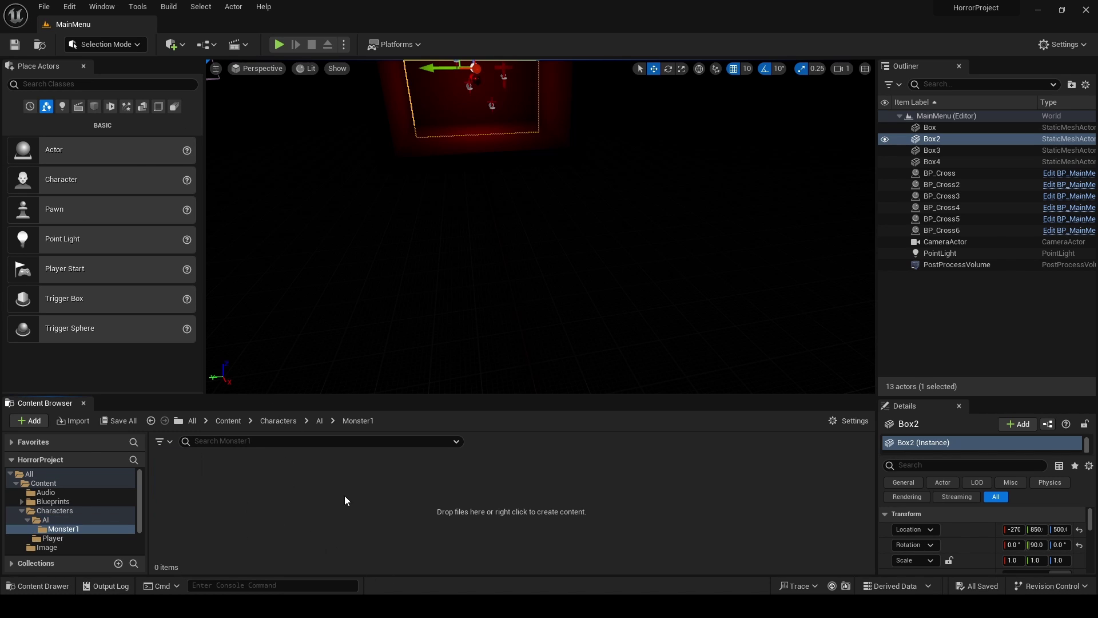
- Rename the Monster1 folder to BaseMonster and open it
left_click(319, 420)
left_click(181, 489)
double_click(198, 500)
left_click(319, 420)
left_click(186, 484)
key("F2")
type("BaseMonster")
key("Return")
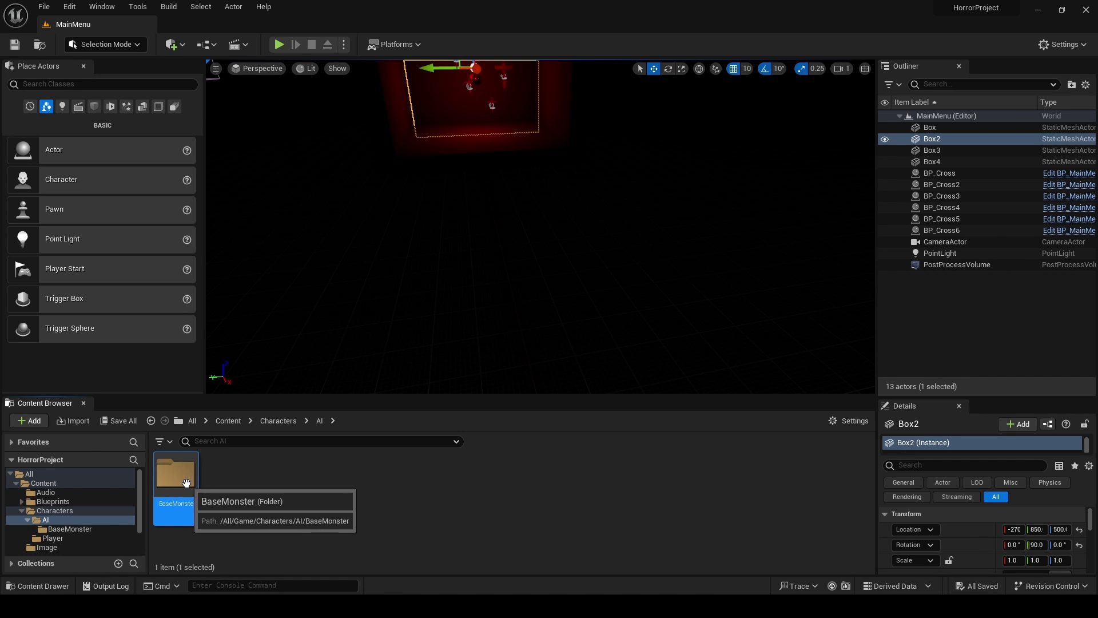
double_click(186, 483)
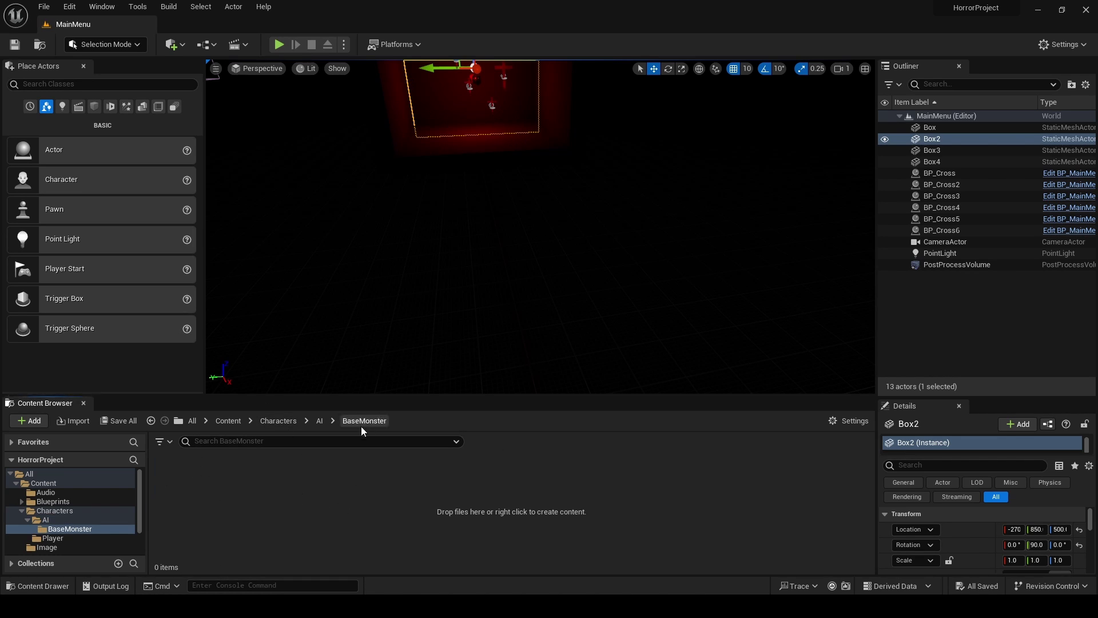
- Create a blueprint class with Character as its parent in BaseMonster and name it AI_Character
right_click(339, 490)
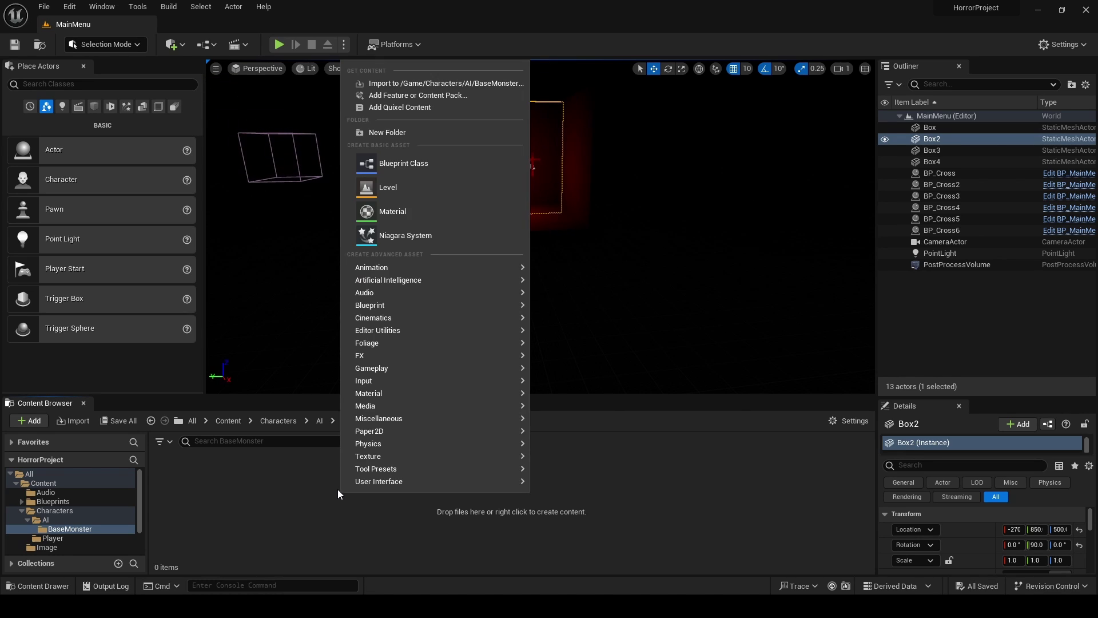
left_click(404, 163)
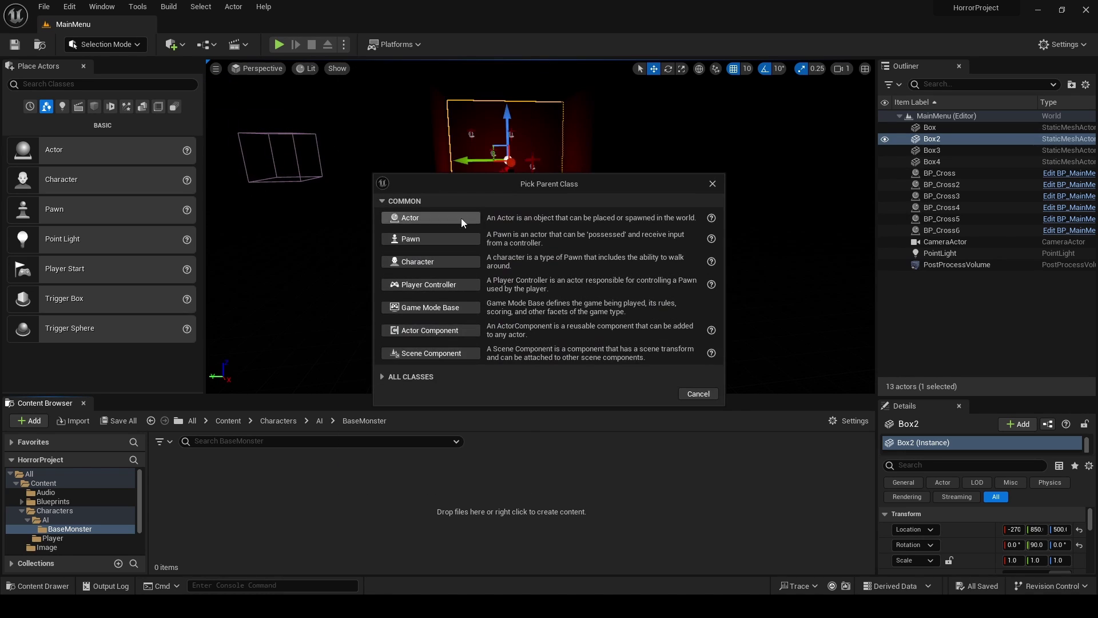
left_click(429, 262)
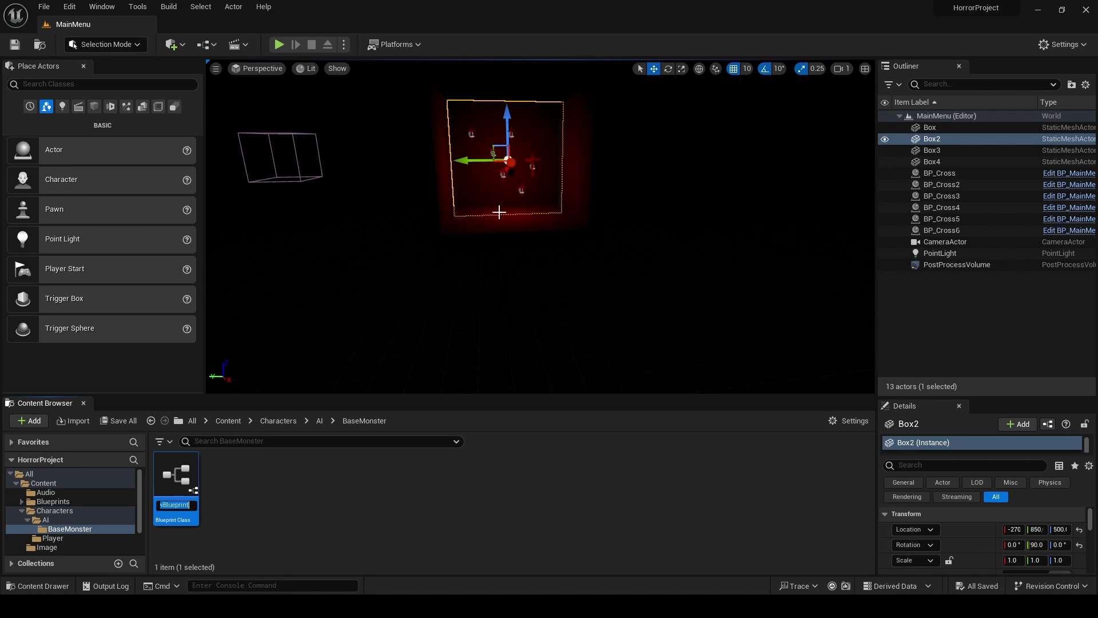
type("AI")
type("_Character")
key("Return")
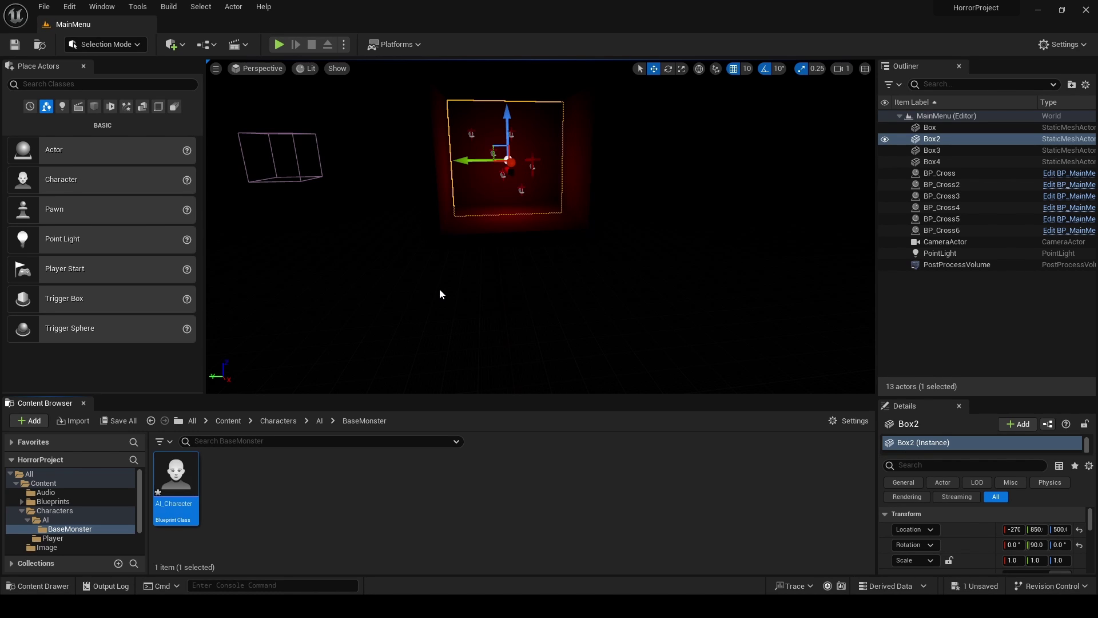
left_click(216, 506)
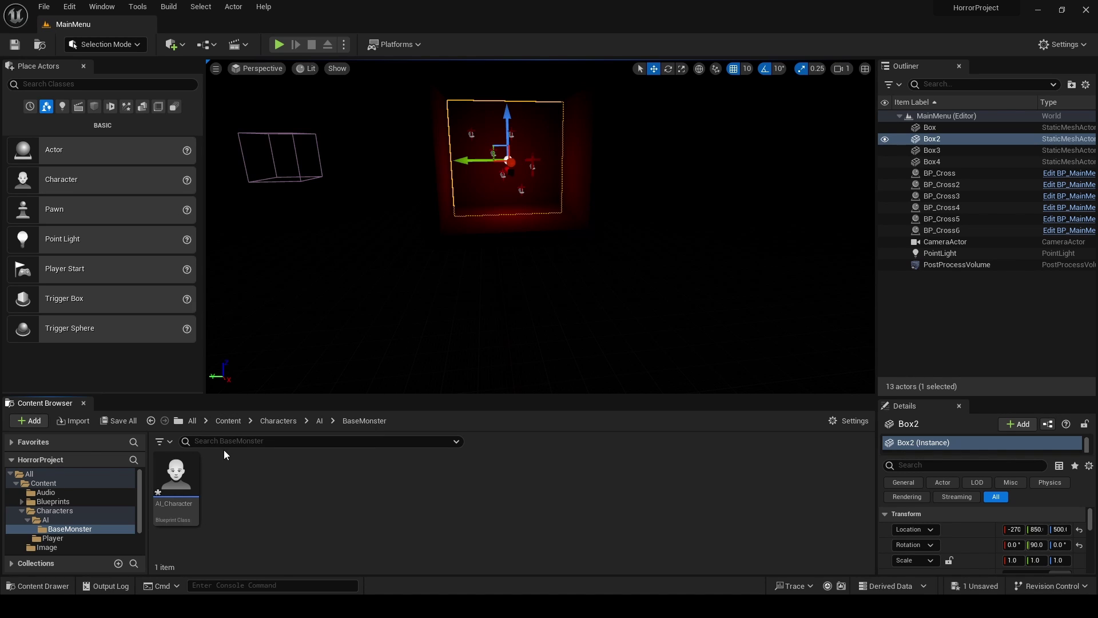
- Create a blueprint class with AIController as its parent in BaseMonster and name it AIMonster_Player
right_click(236, 493)
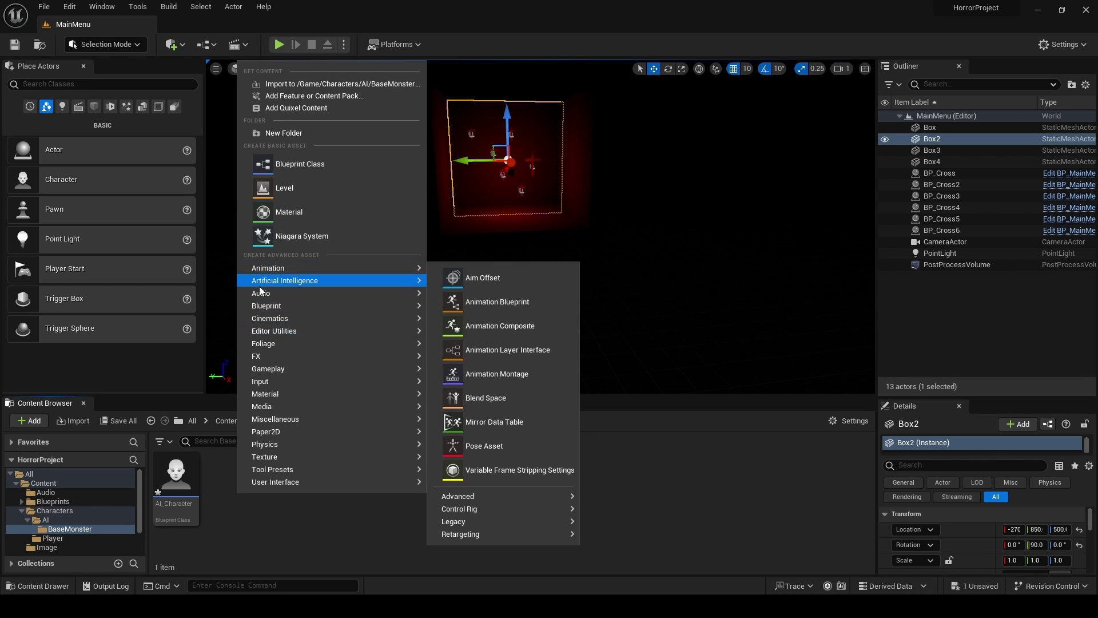
left_click(300, 164)
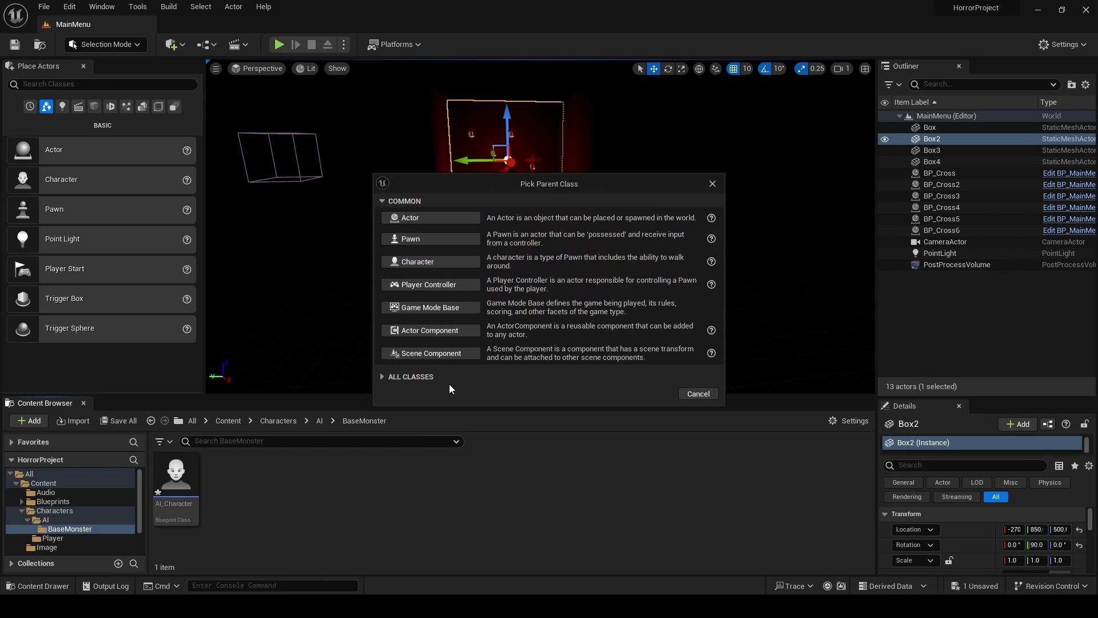
left_click(399, 376)
type("ai")
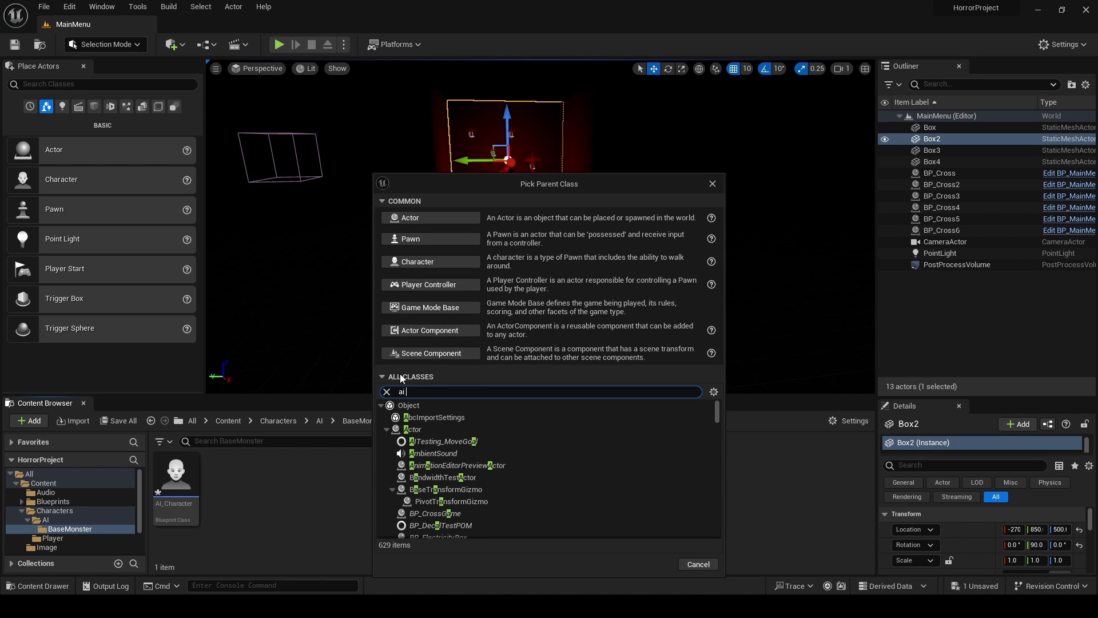
type(" contro")
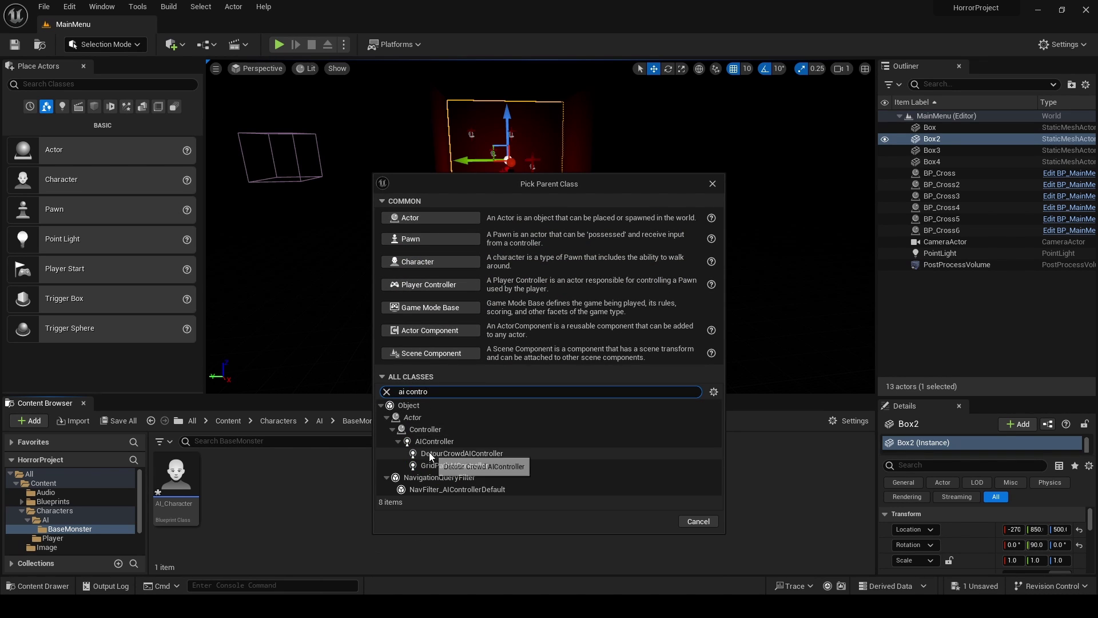
left_click(428, 446)
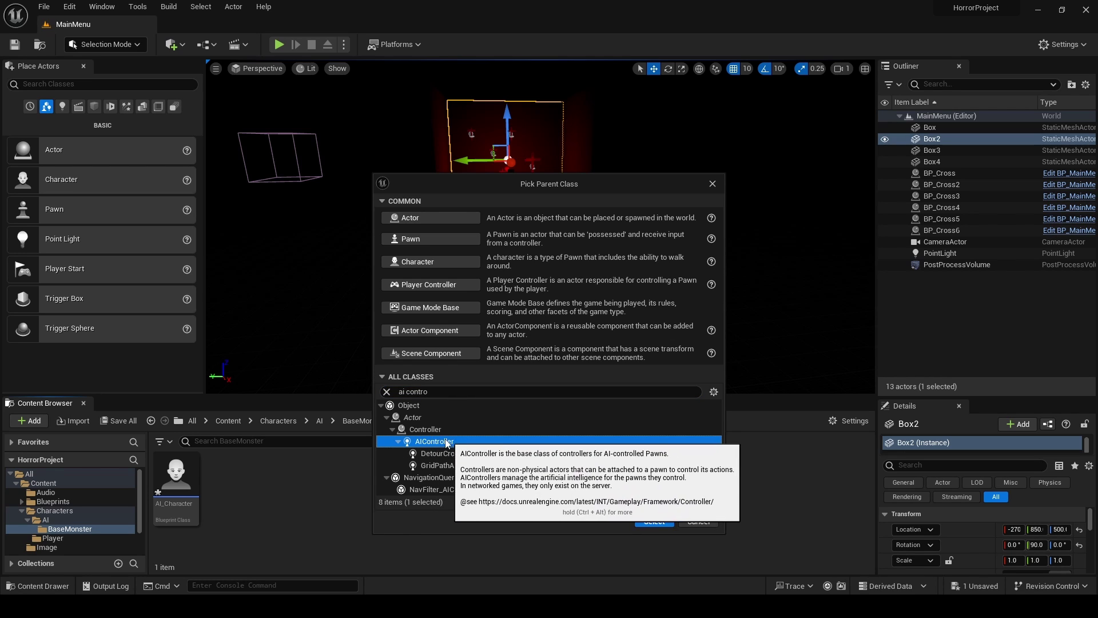
left_click(654, 521)
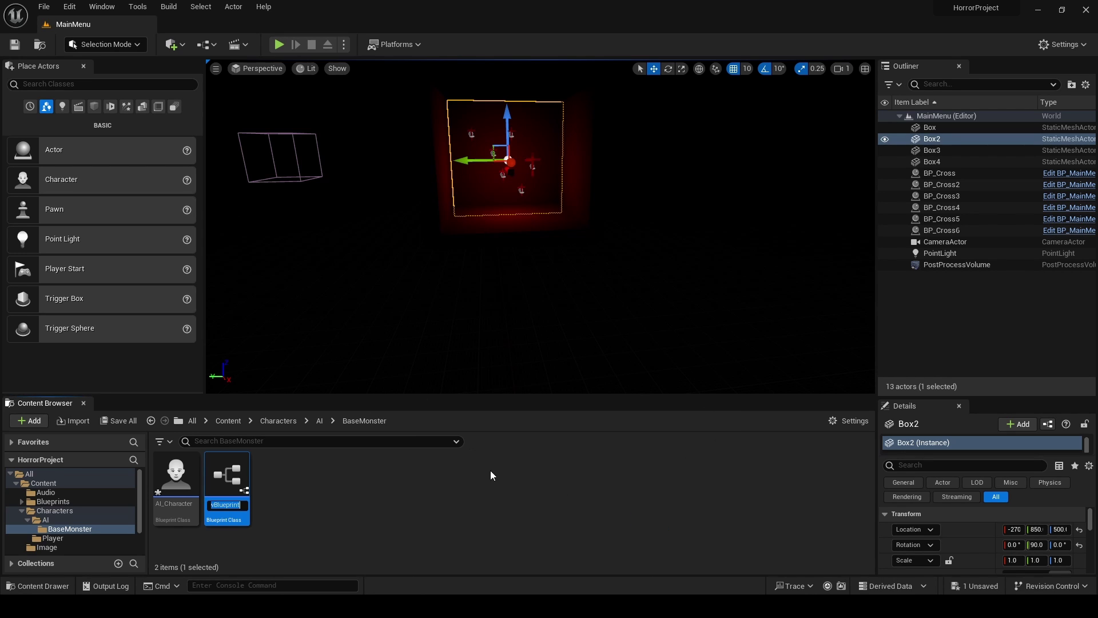
type("A")
type("I_PlayerCo")
type("nster")
key("Return")
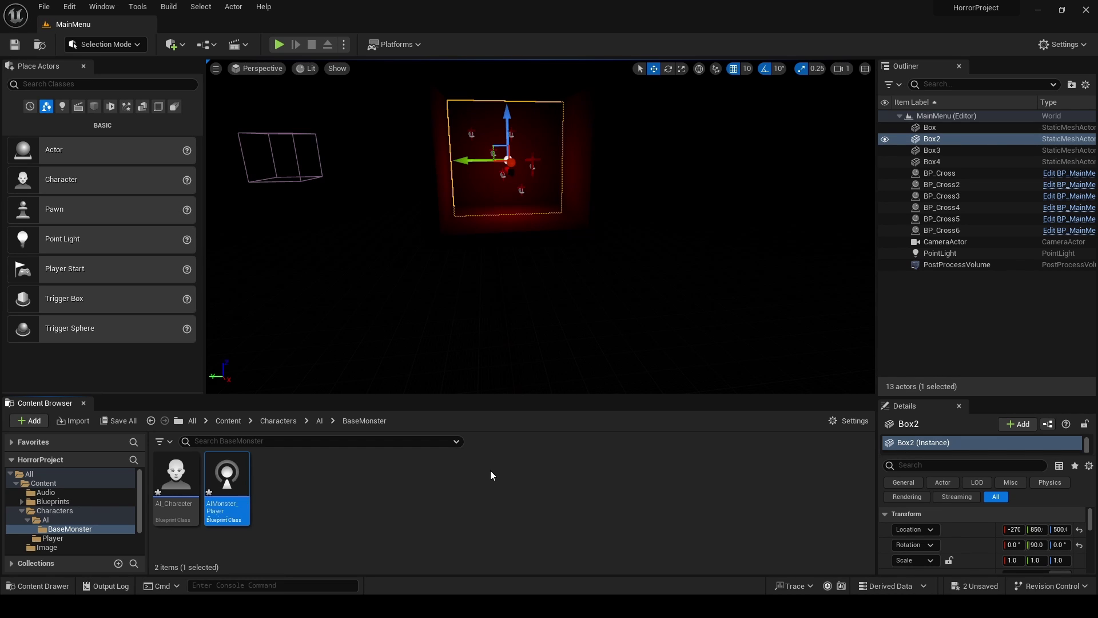
- Open the AI_Character blueprint for editing
left_click(488, 470)
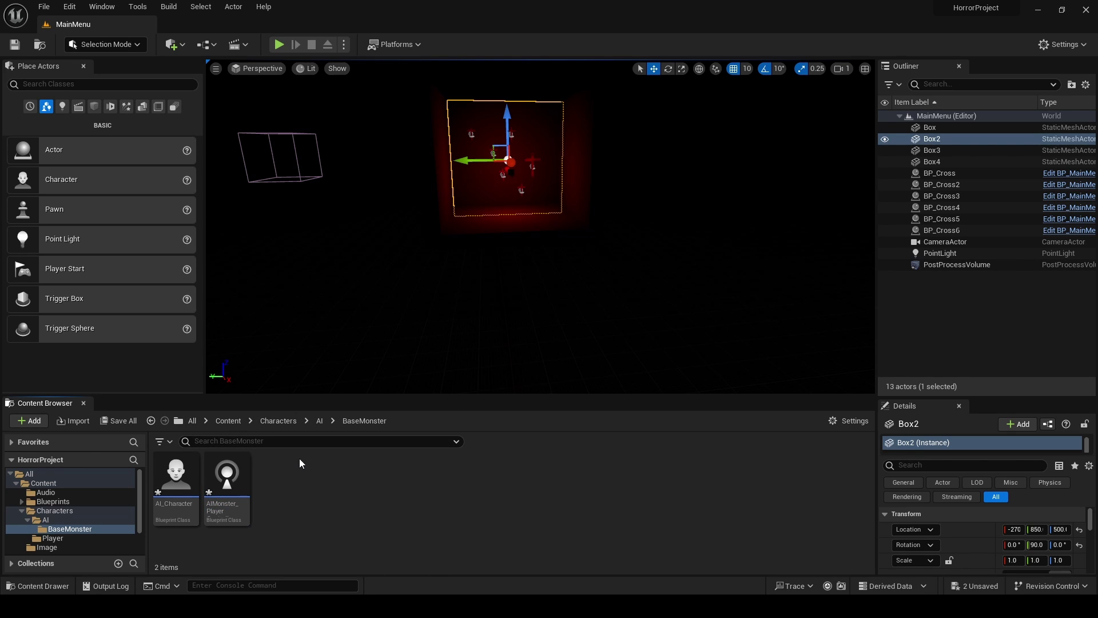
double_click(174, 473)
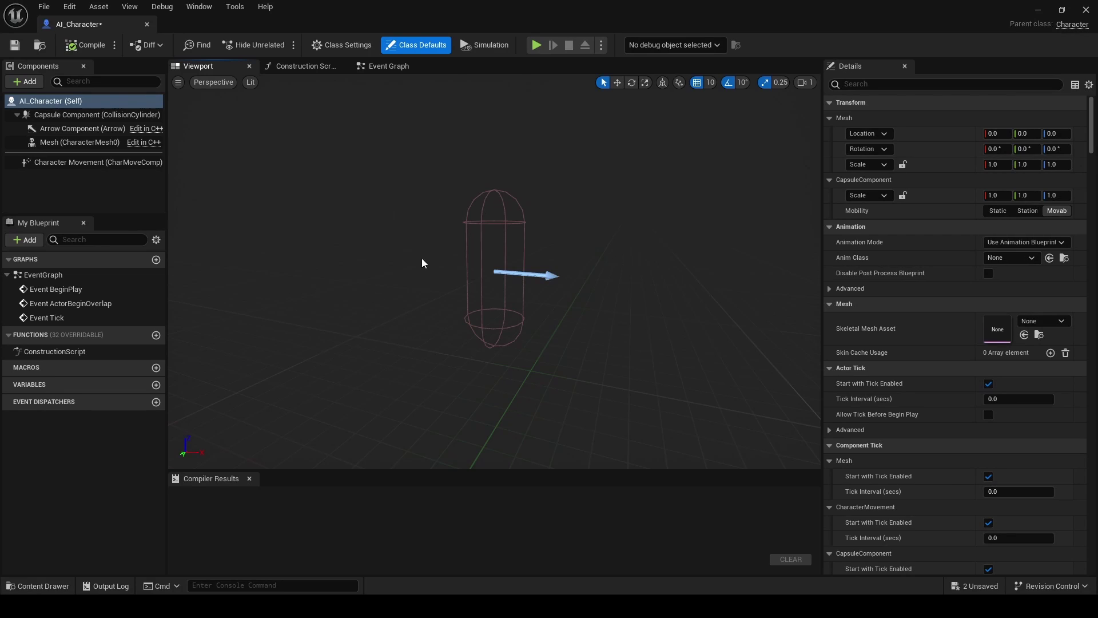
right_click_drag(651, 219, 621, 177)
left_click_drag(635, 212, 627, 233)
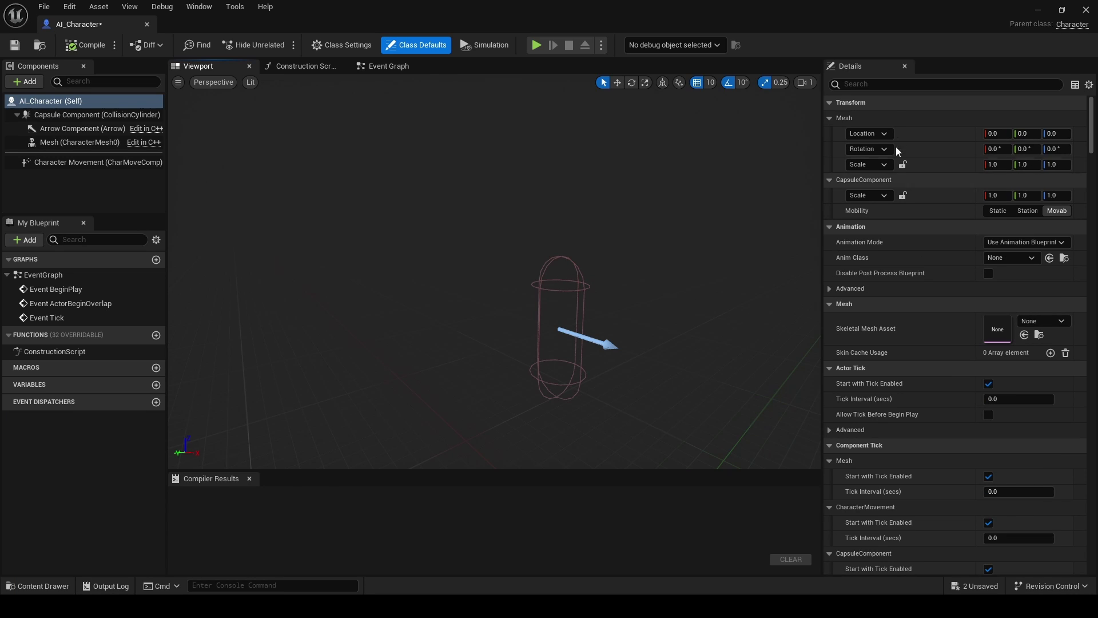
- Set AI_Character's AI Controller Class to AIMonster_PlayerController and compile the blueprint
left_click(896, 84)
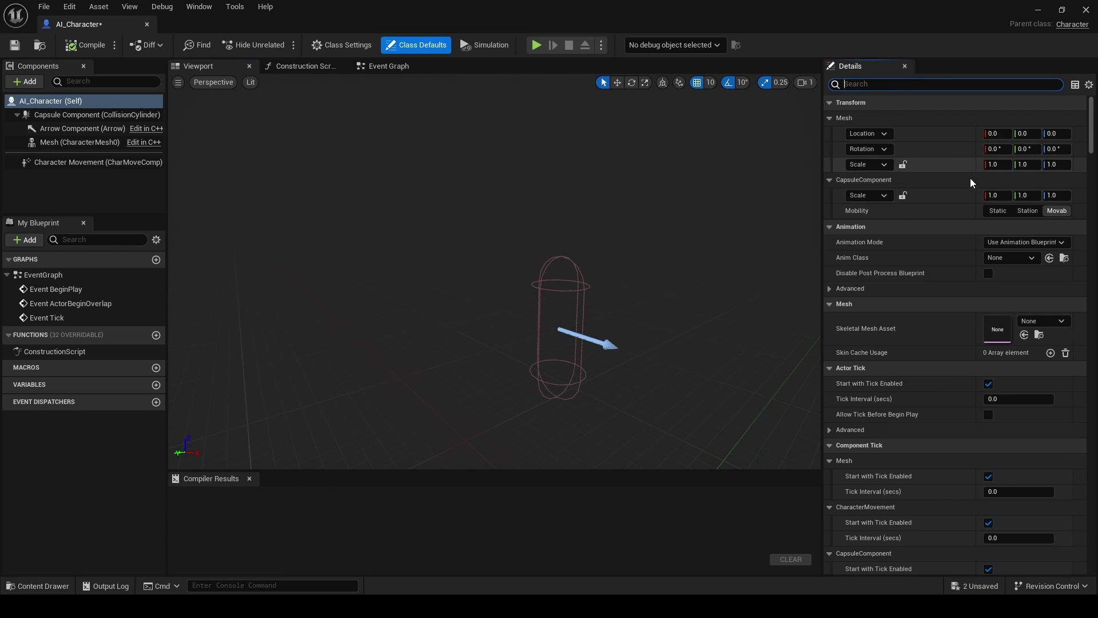
scroll(995, 202, "down", 5)
scroll(992, 204, "down", 3)
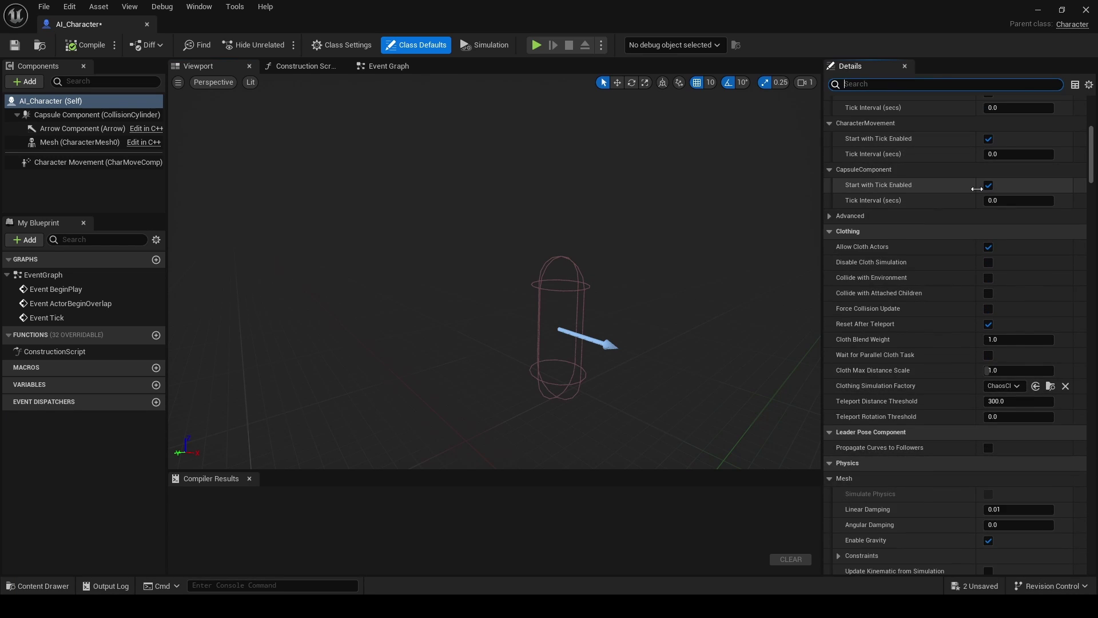
type("pawn")
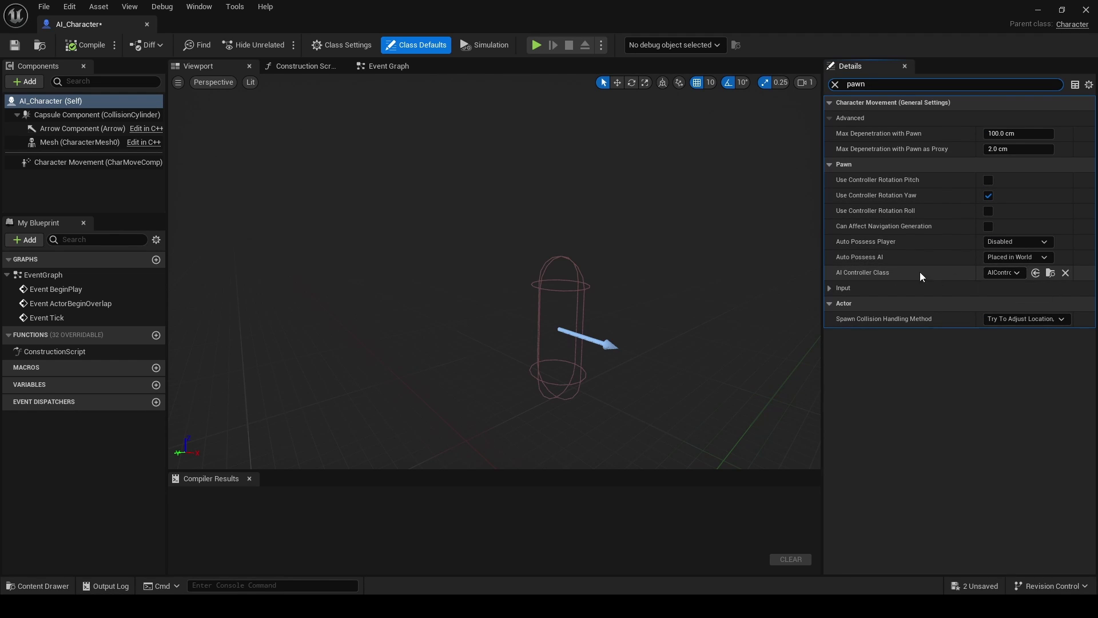
left_click(992, 273)
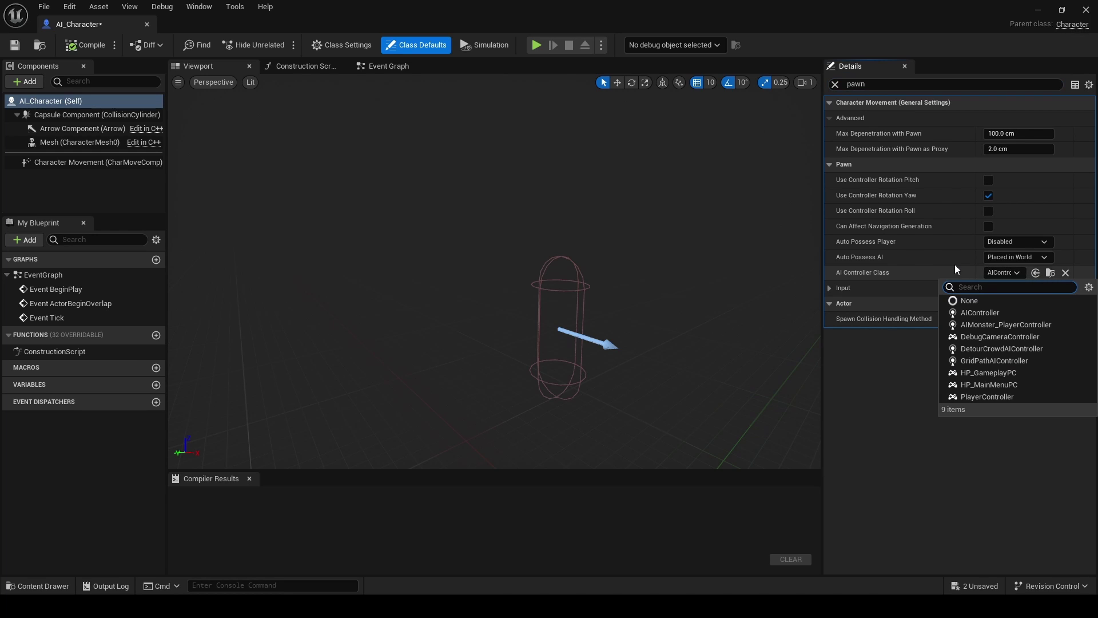
left_click(987, 324)
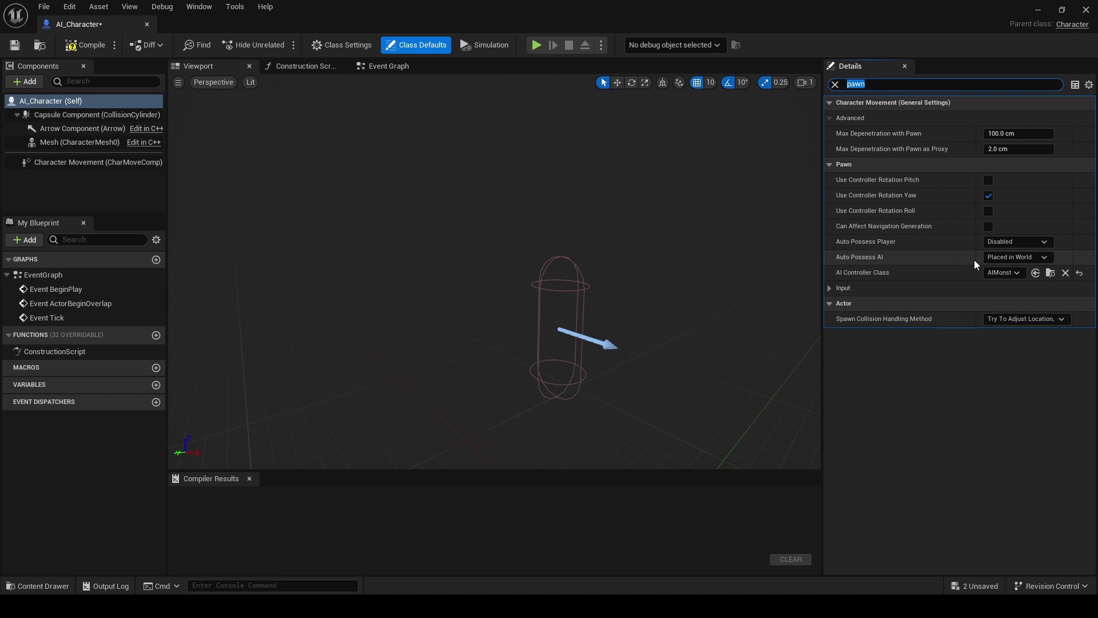
left_click(83, 45)
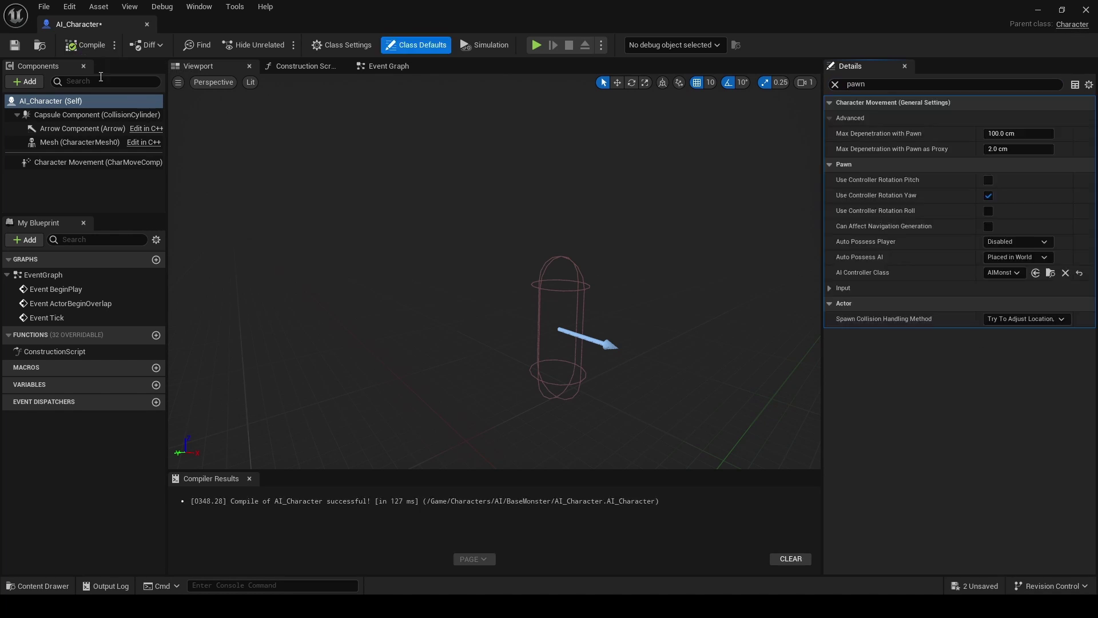
right_click_drag(483, 245, 522, 247)
key("s")
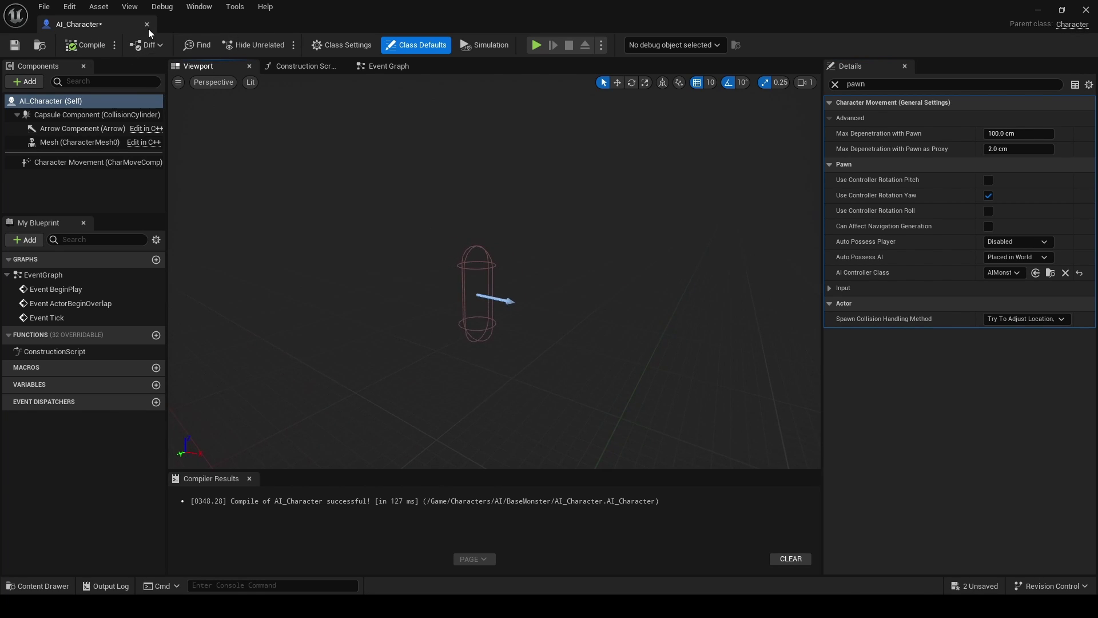
- Close AI_Character and open the Event Graph of the AIMonster_PlayerController blueprint
left_click(147, 27)
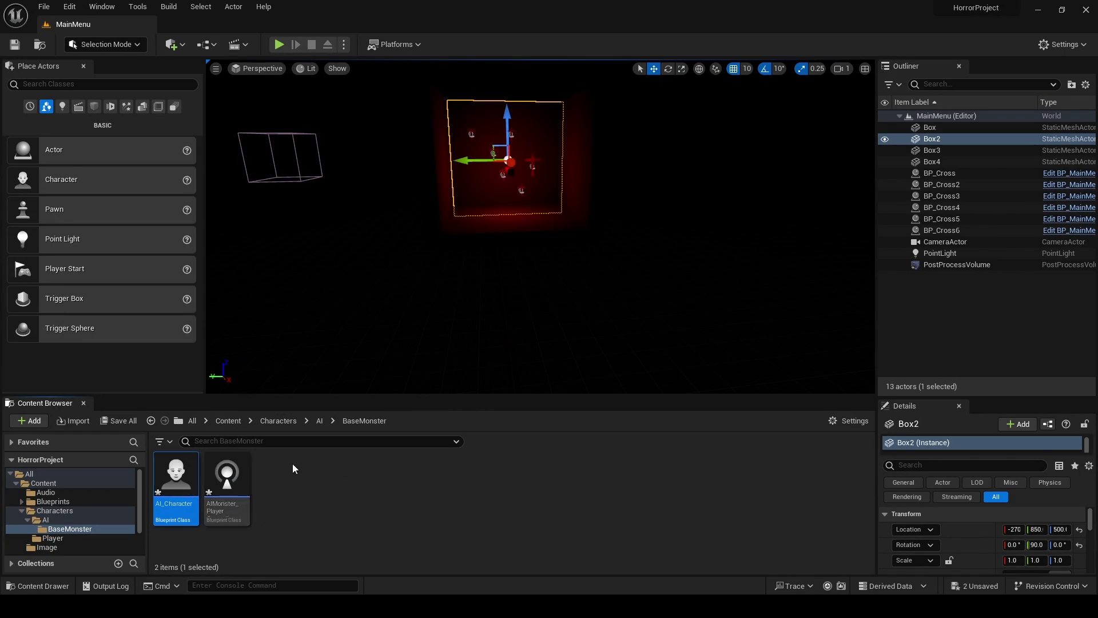
left_click(231, 470)
double_click(231, 471)
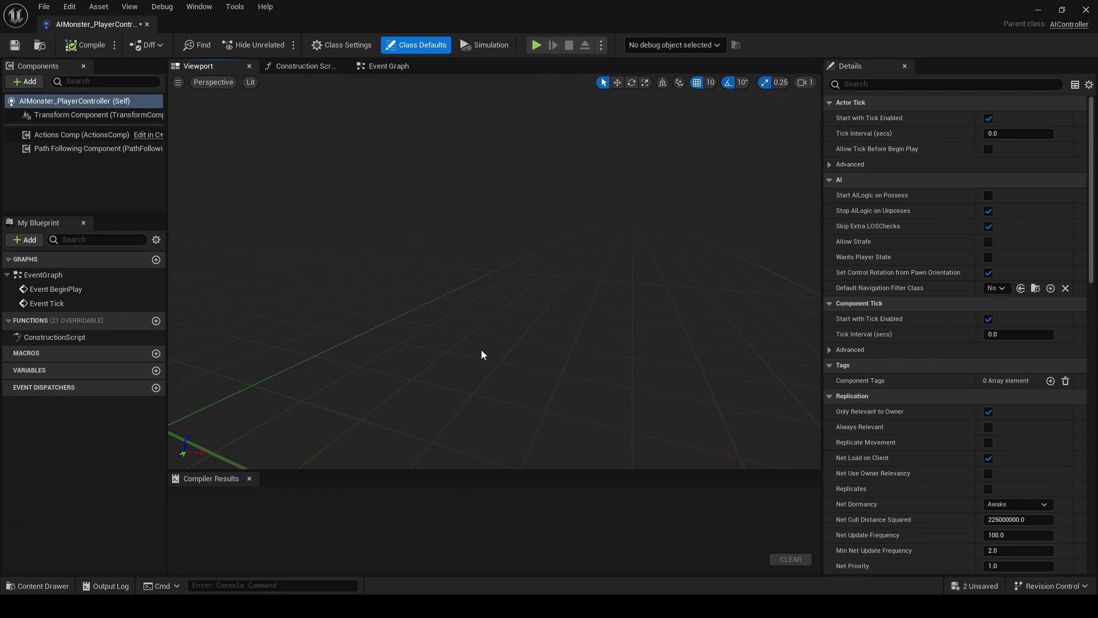
left_click(382, 66)
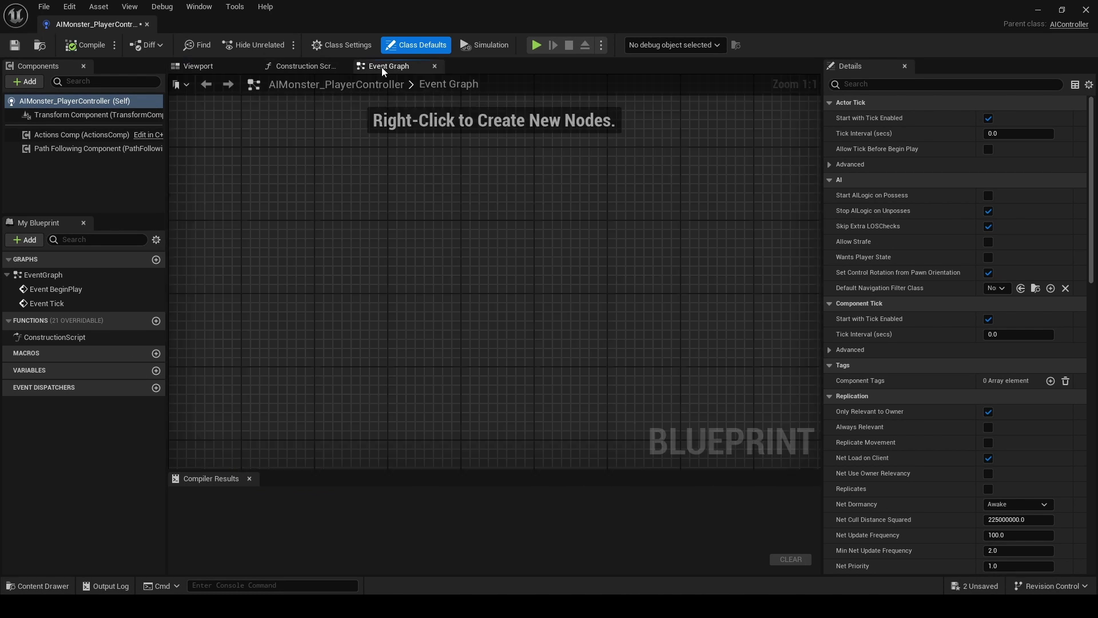
- Add an AI MoveTo node driven by Event BeginPlay and place it in line with the event
right_click_drag(648, 227, 423, 196)
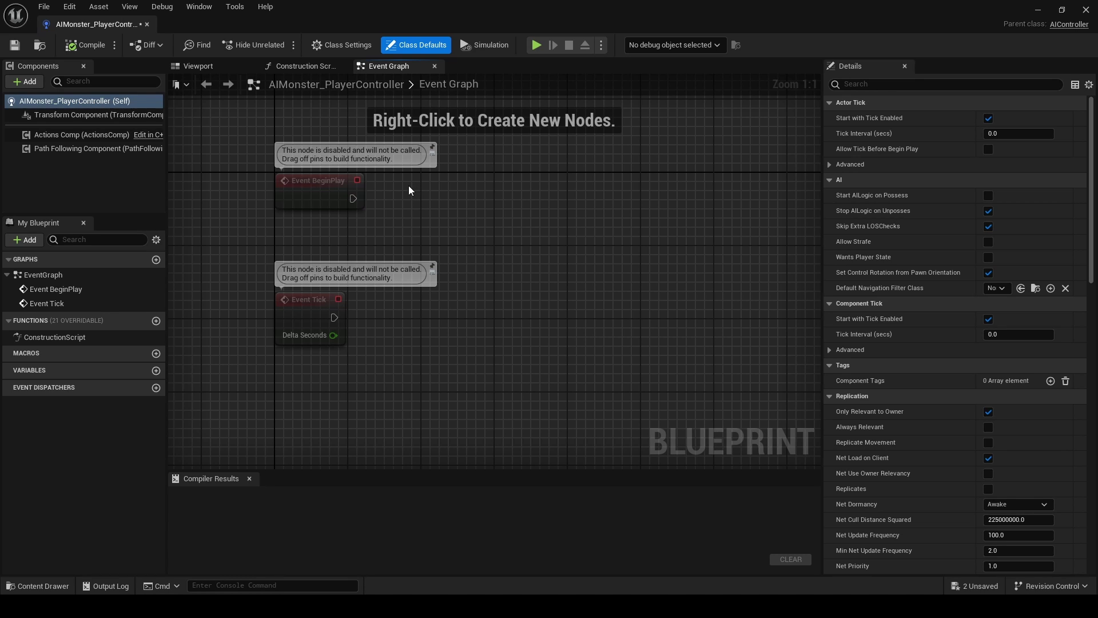
left_click_drag(354, 199, 602, 198)
type("ai")
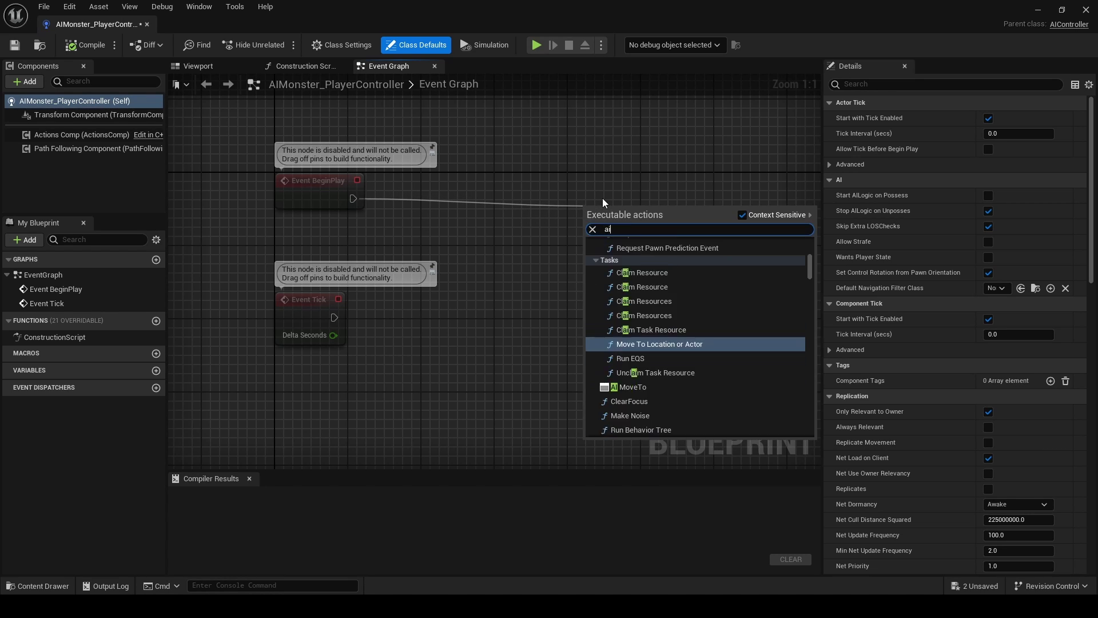
type(" move to")
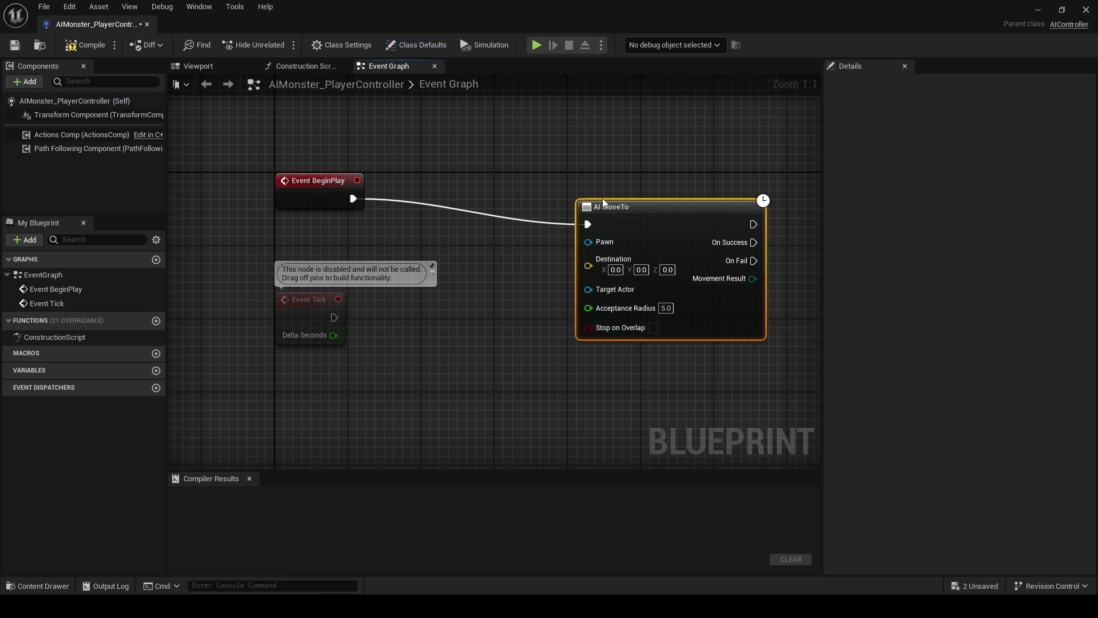
right_click_drag(577, 176, 506, 131)
left_click_drag(576, 162, 652, 131)
left_click_drag(515, 172, 525, 170)
type("self")
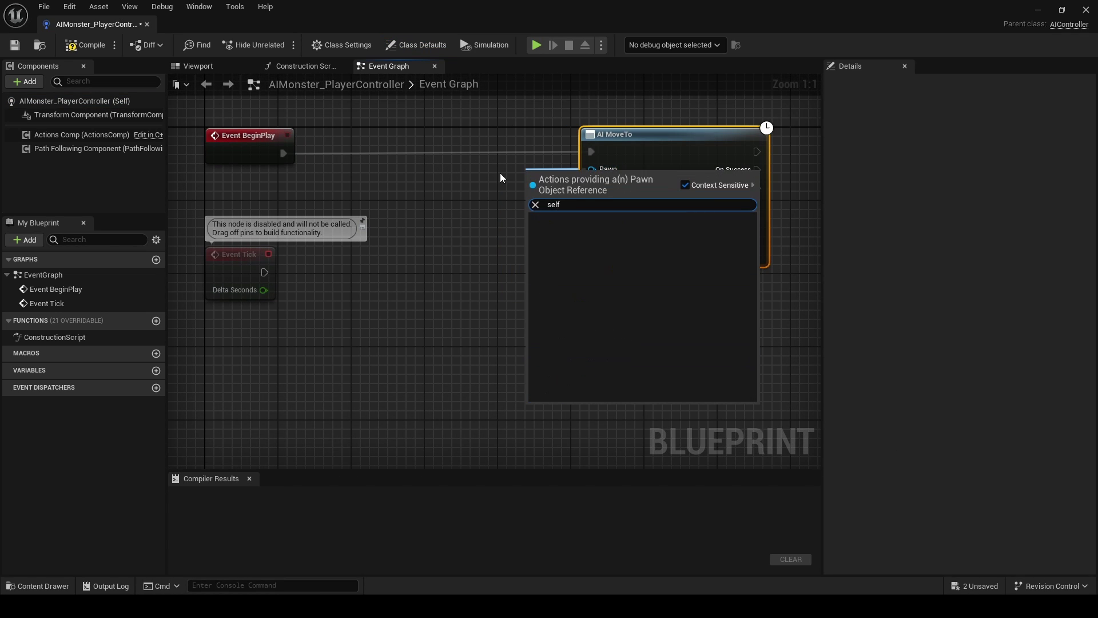
left_click(578, 136)
left_click_drag(611, 168, 580, 111)
type("sel")
key("BackSpace")
key("BackSpace")
key("BackSpace")
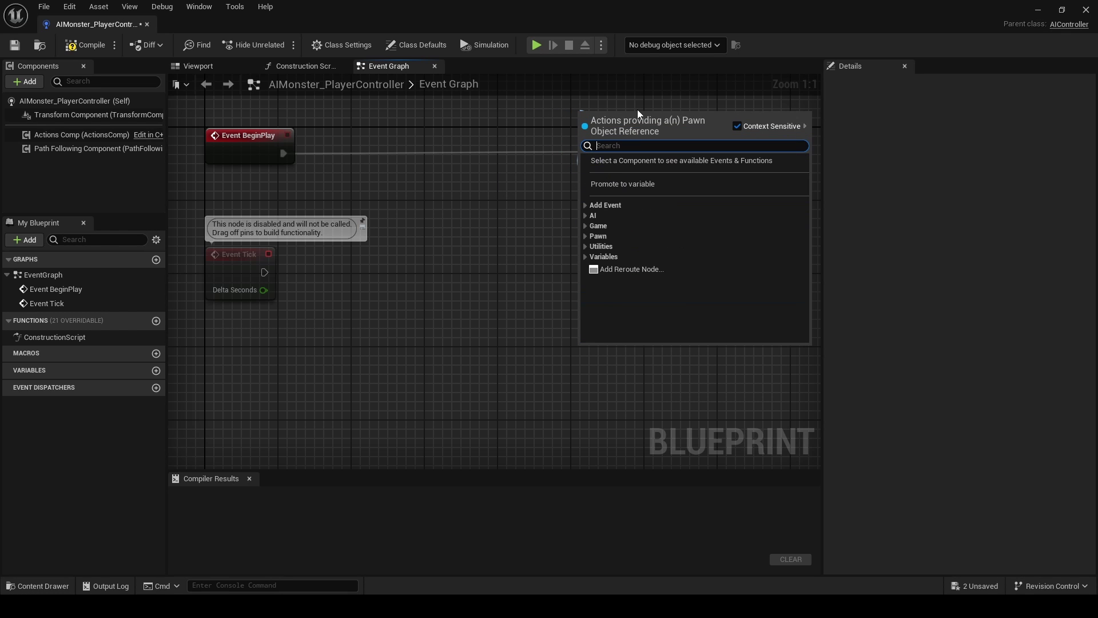
key("Escape")
- Connect a Get Player Character node to the Target Actor pin of AI MoveTo and place it beneath the execution wire
right_click_drag(628, 131, 616, 186)
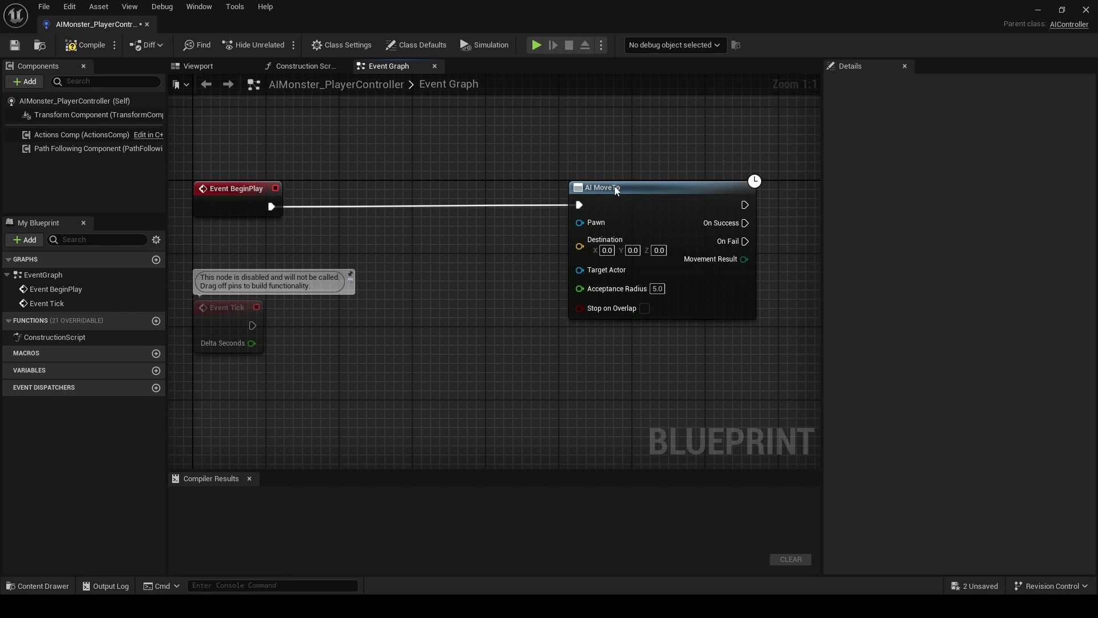
mouse_move(615, 187)
left_mouse_down()
mouse_move(609, 192)
mouse_move(615, 184)
left_mouse_up()
left_click(525, 235)
right_click_drag(525, 235, 582, 205)
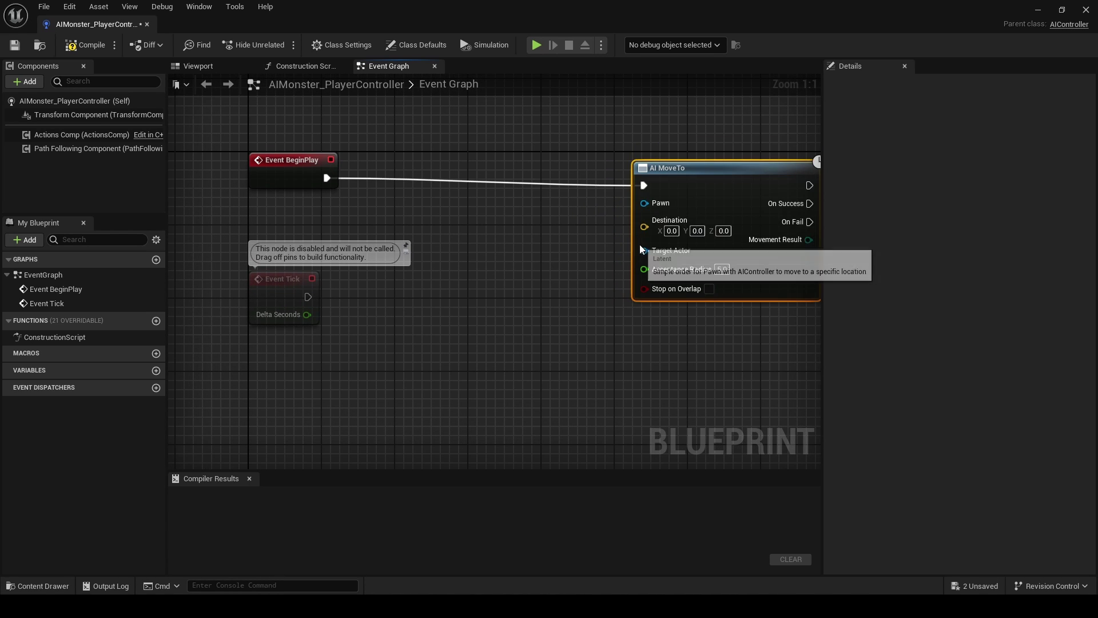
left_click_drag(653, 242, 507, 247)
type("get player char")
key("Return")
left_click_drag(585, 247, 503, 238)
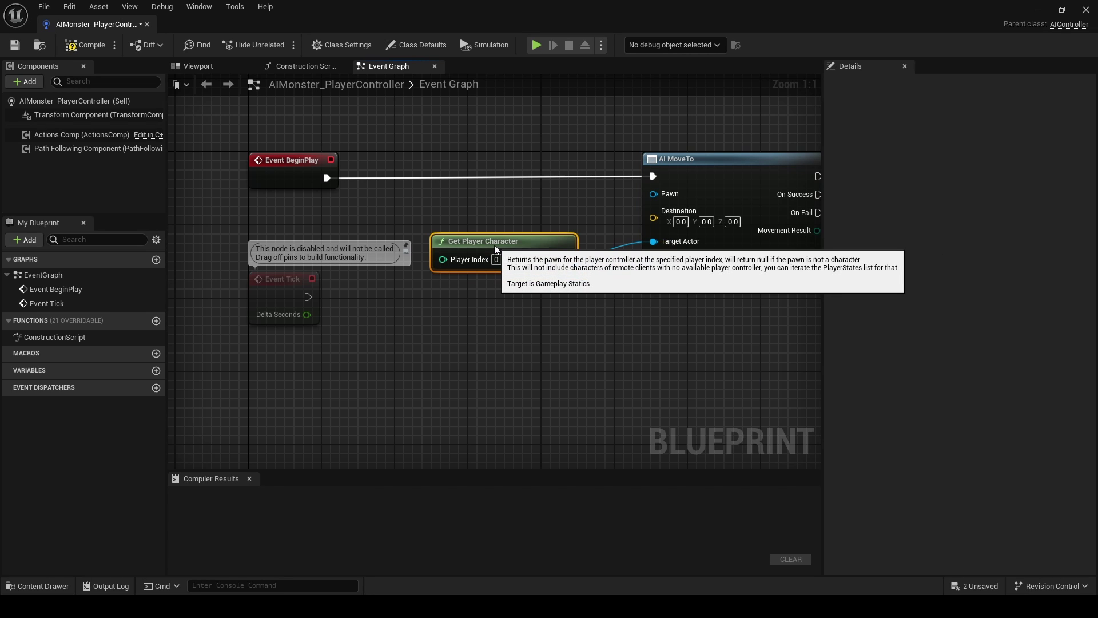
- Delete the unused Event Tick node and compile AIMonster_PlayerController
right_click_drag(416, 356, 536, 358)
right_click_drag(329, 290, 231, 289)
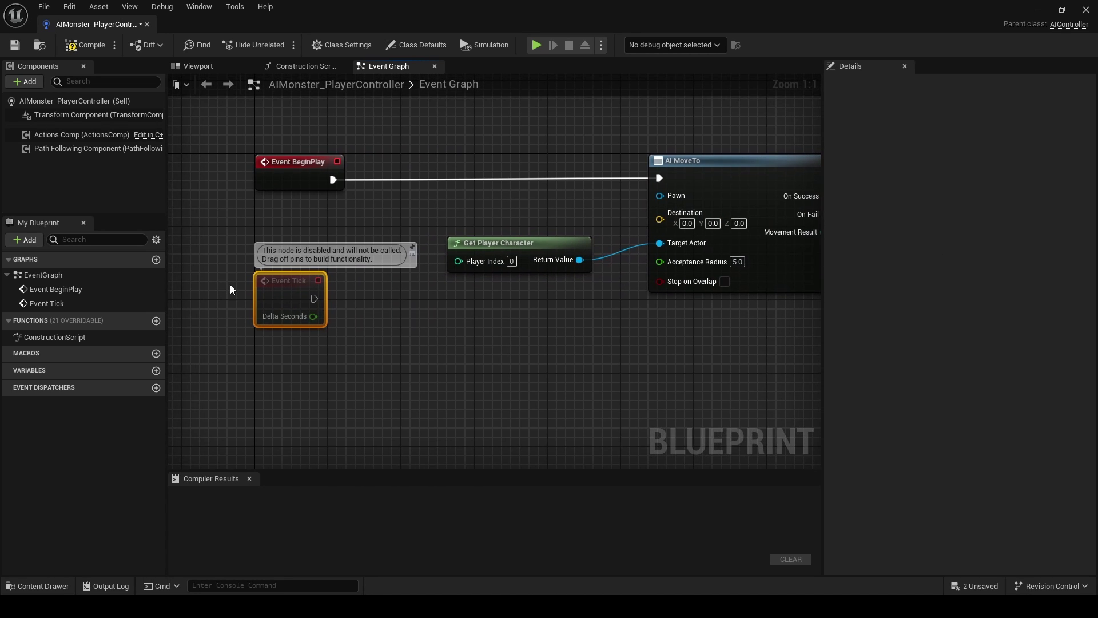
key("Delete")
left_click(86, 45)
- Dock the AIMonster_PlayerController editor beside the MainMenu level in the main window and return to the level
right_click_drag(503, 191, 448, 229)
mouse_move(702, 342)
left_mouse_down()
mouse_move(285, 155)
mouse_move(680, 337)
left_mouse_up()
left_click(710, 351)
left_click_drag(99, 24, 211, 25)
left_click(94, 21)
- Open the Map1 level from the Levels folder, saving the pending changes
right_click_drag(351, 213, 318, 245)
left_click(281, 419)
left_click(228, 421)
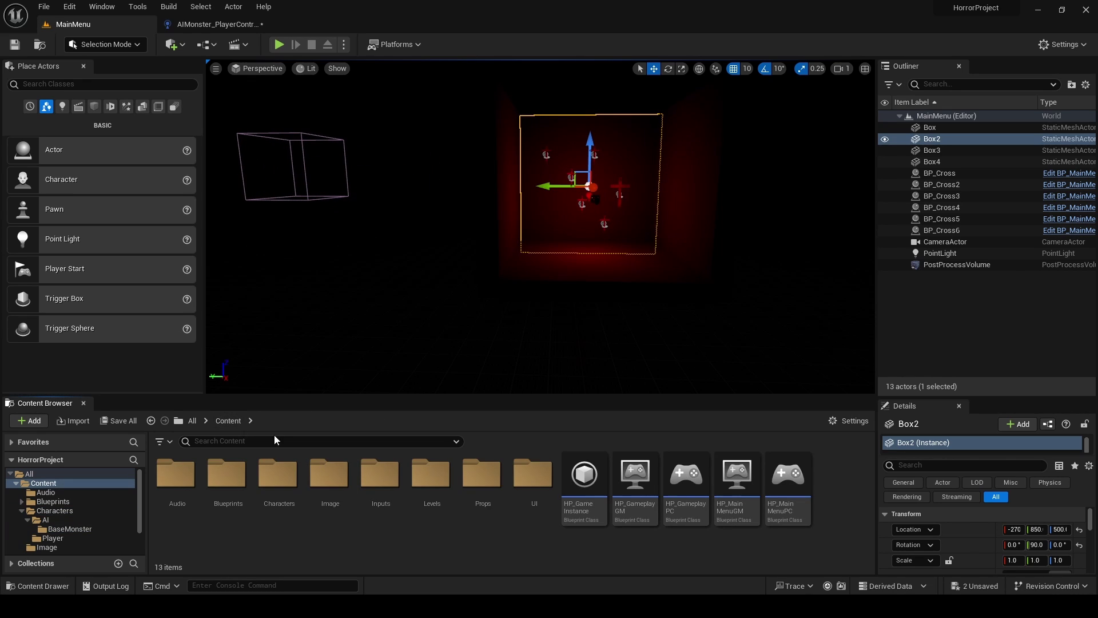
left_click(379, 478)
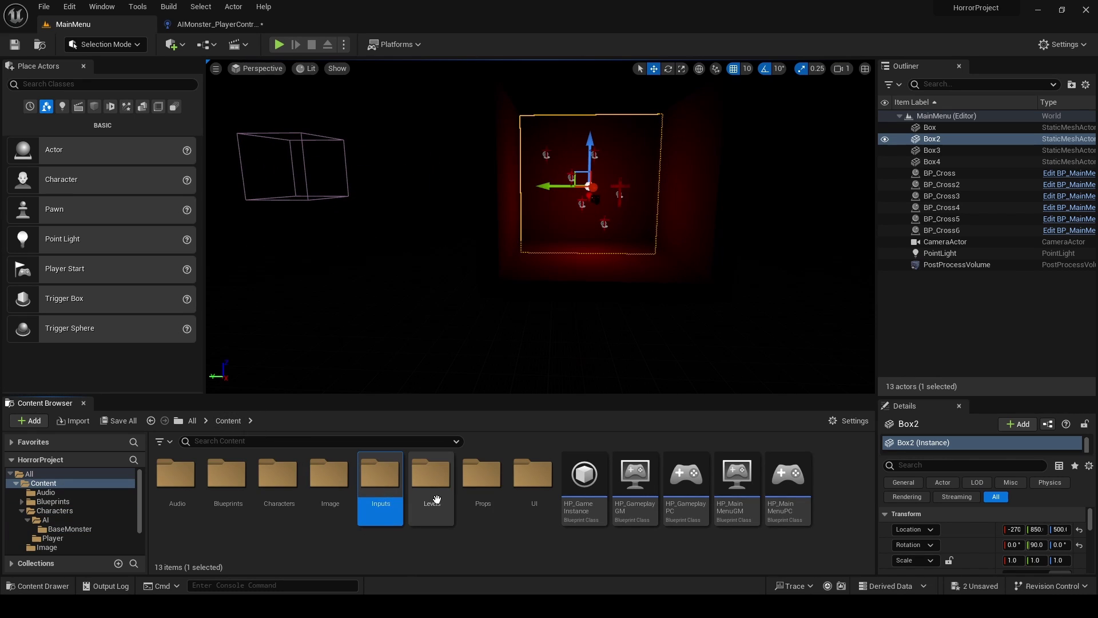
left_click(329, 480)
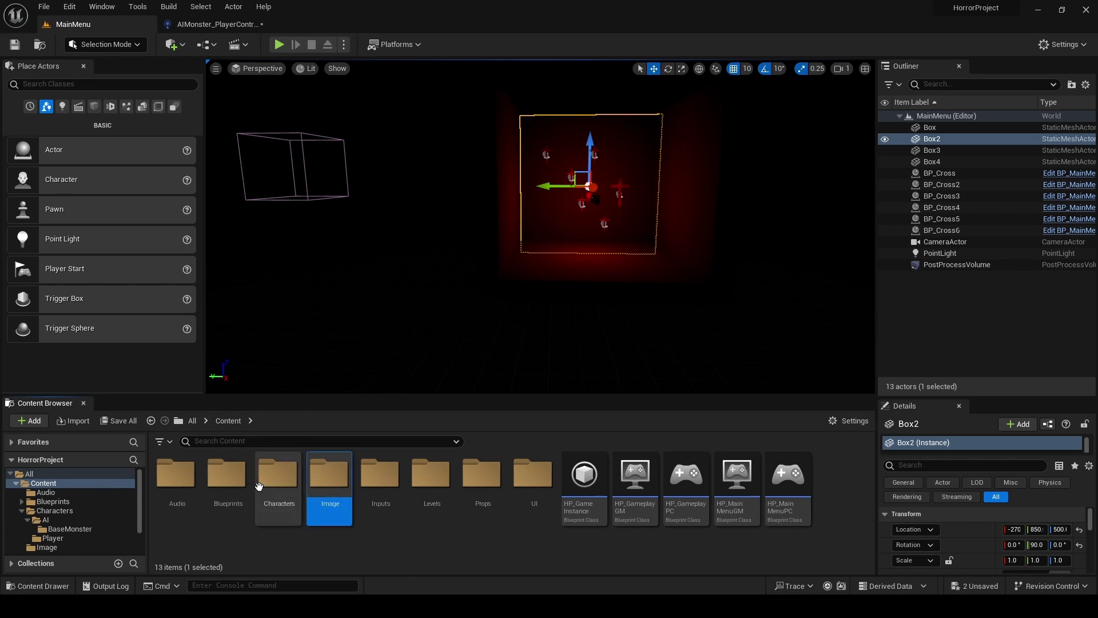
double_click(430, 478)
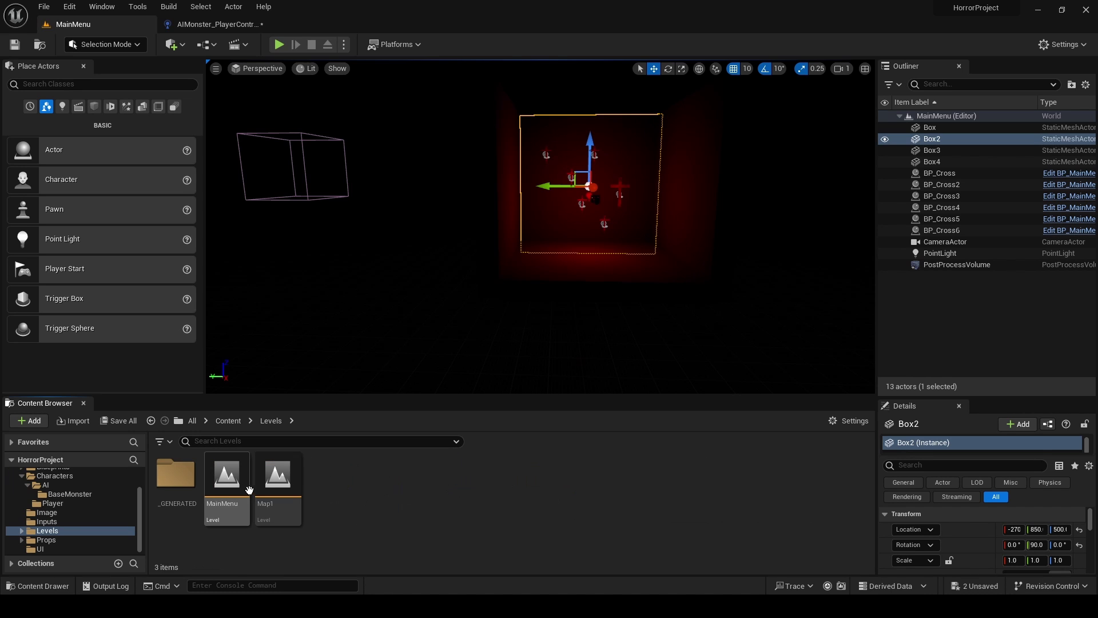
double_click(276, 486)
left_click(634, 431)
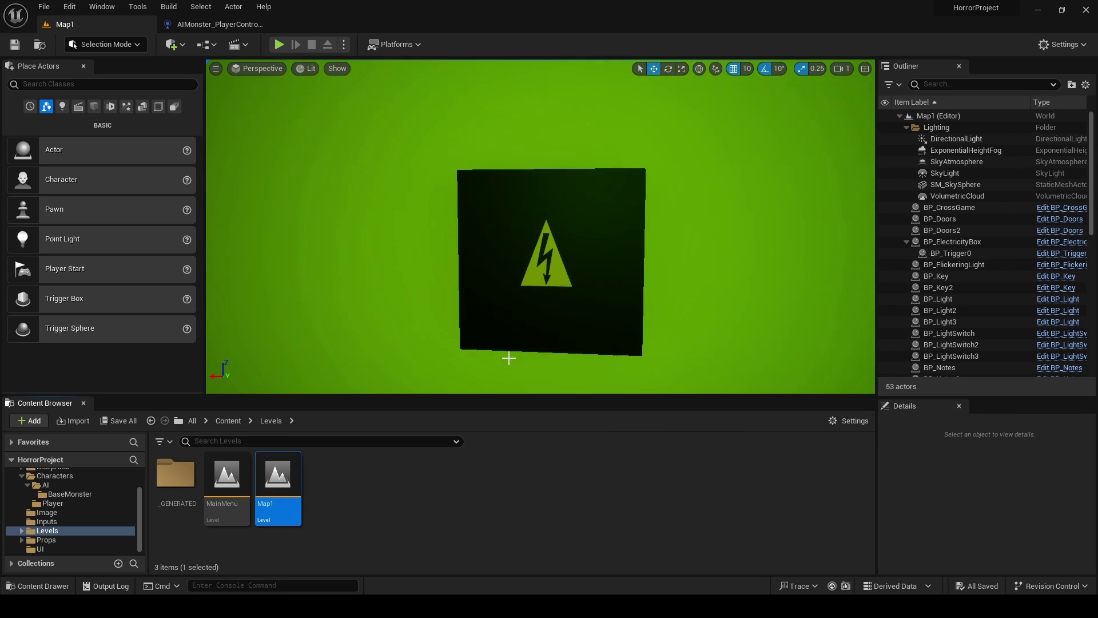
- Place AI_Character from Characters/AI/BaseMonster onto the checkered floor of Map1
key("s")
right_click_drag(511, 356, 537, 329)
left_click(228, 420)
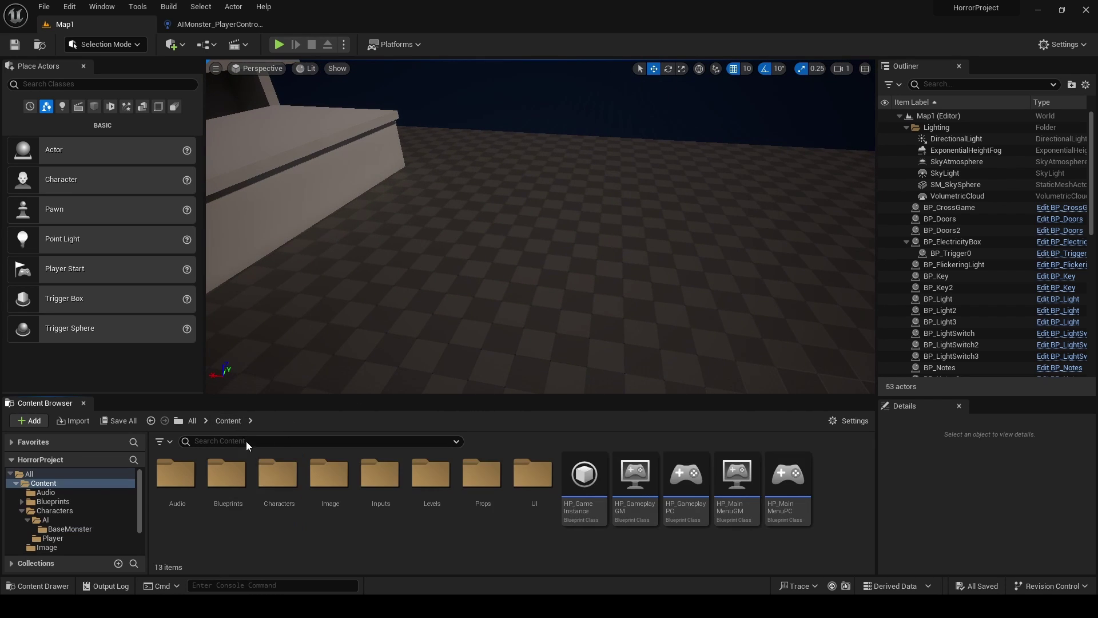
double_click(278, 473)
double_click(176, 474)
double_click(178, 499)
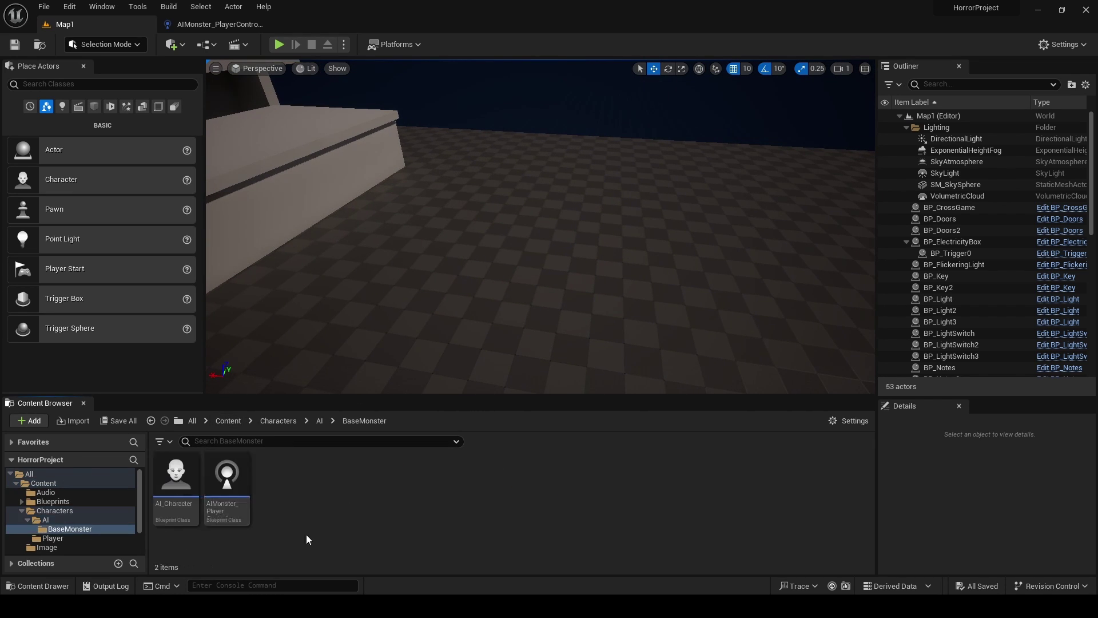
left_click(189, 473)
left_click_drag(189, 473, 569, 277)
right_click_drag(578, 311, 500, 332)
key("e")
left_click_drag(501, 332, 598, 355)
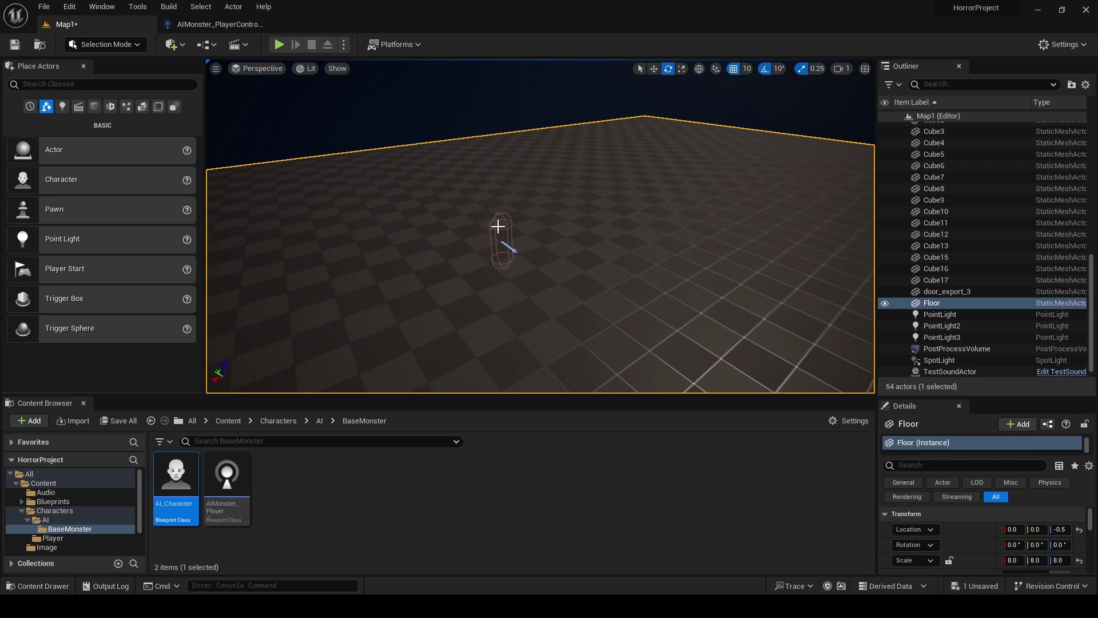
- Open AI_Character in the full Blueprint editor and add a Cube component named Cube under its capsule
double_click(182, 480)
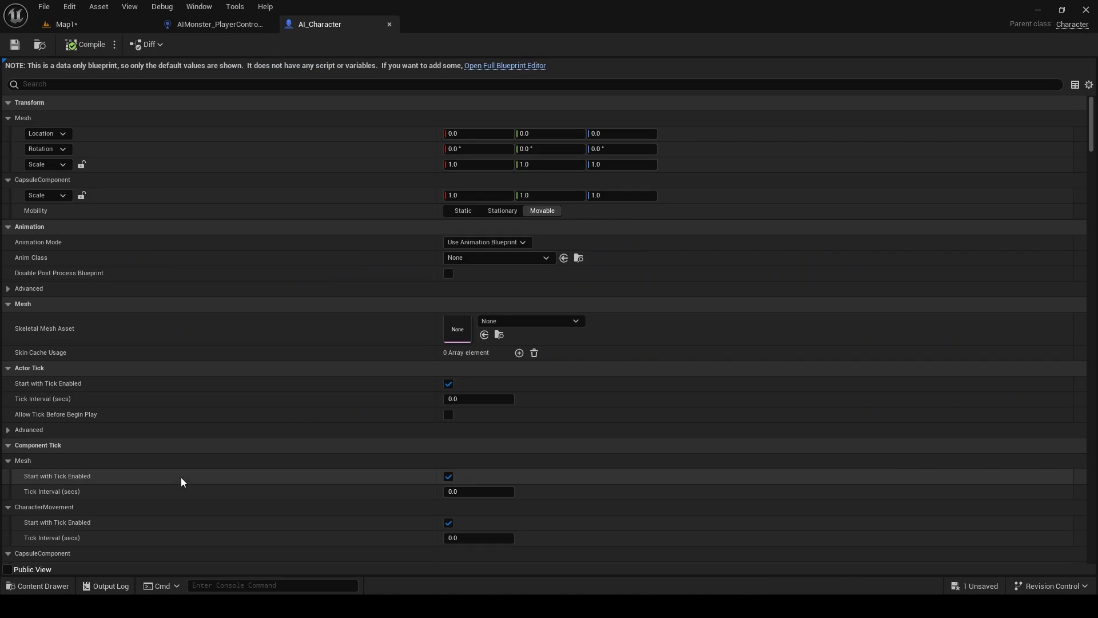
left_click(504, 66)
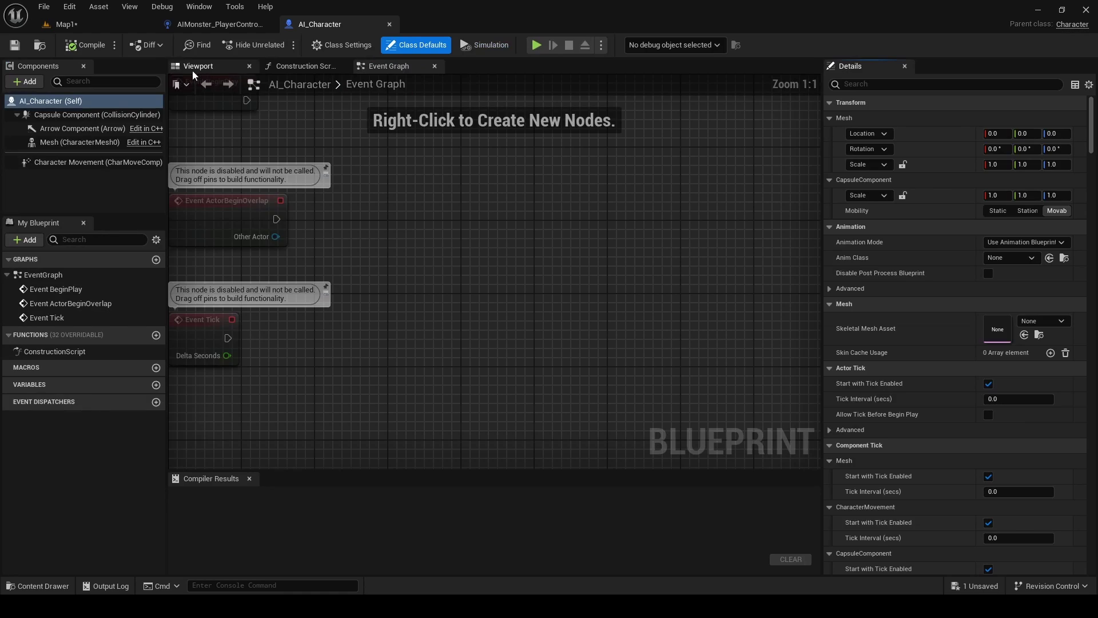
left_click(211, 67)
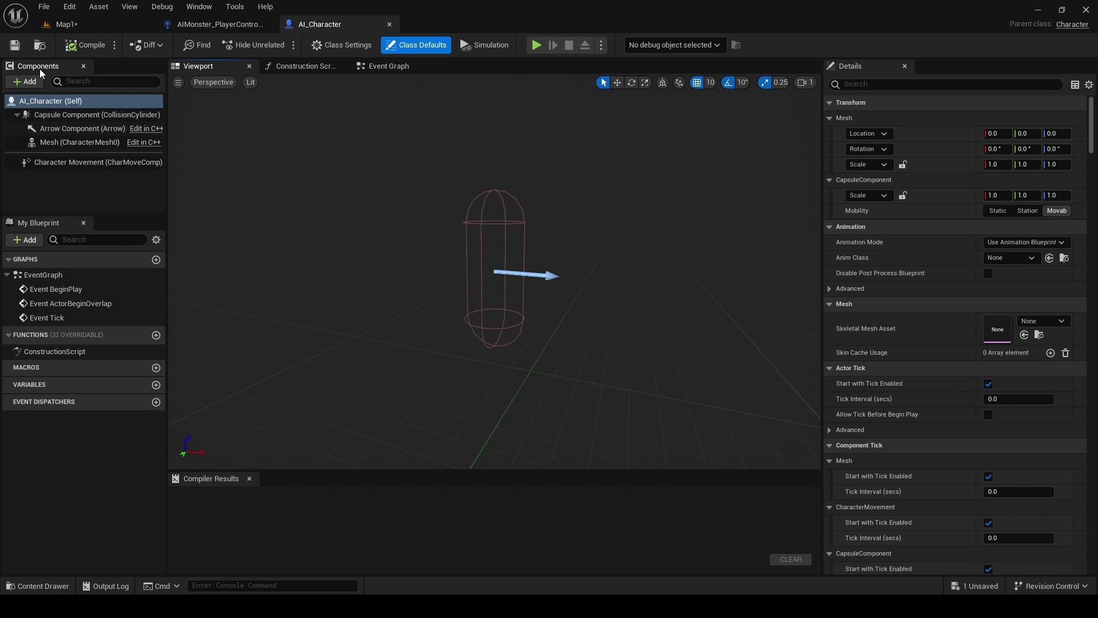
left_click(24, 82)
type("cube")
key("Return")
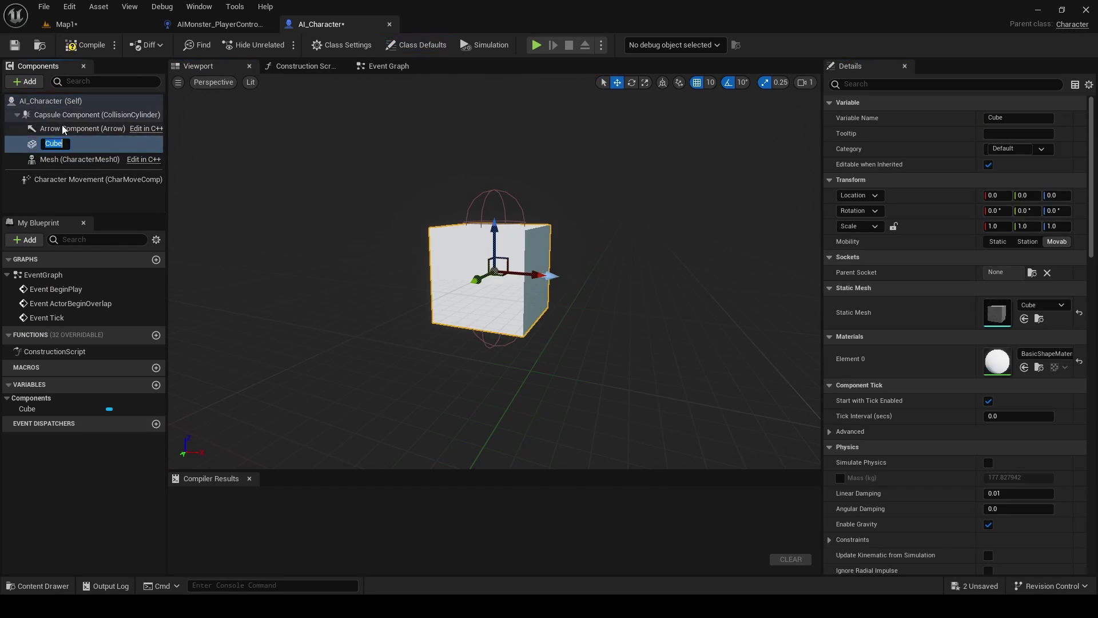
key("Return")
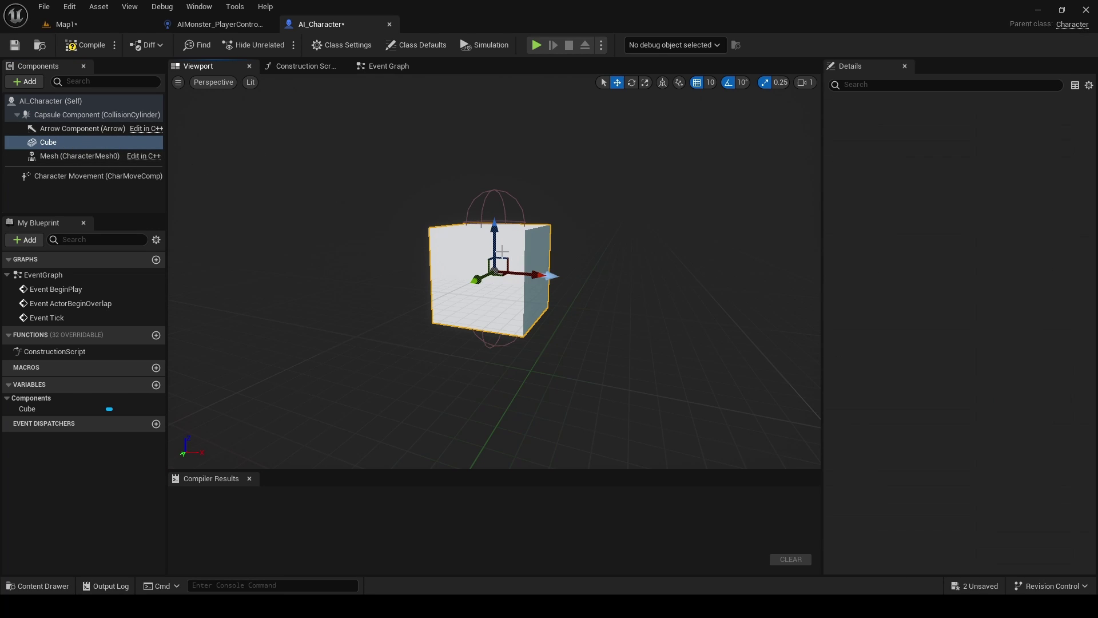
- Scale the Cube component to 0.5 × 0.5 × 1.5 so it fits the capsule, and compile AI_Character
left_click_drag(502, 245, 502, 222)
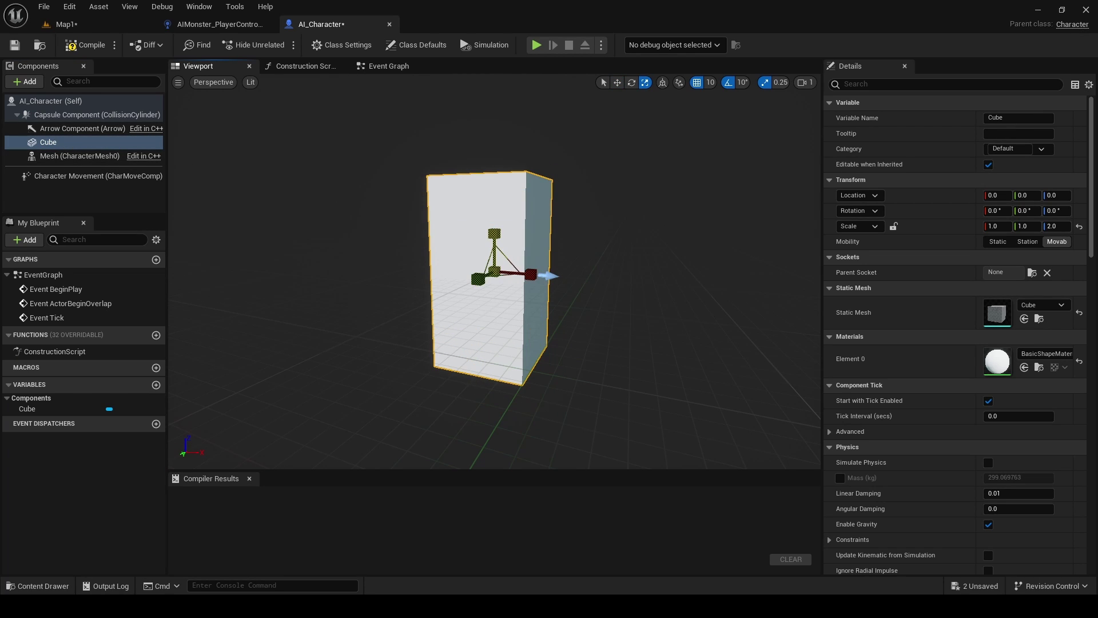
left_click_drag(534, 280, 486, 280)
mouse_move(497, 268)
right_mouse_down()
mouse_move(457, 269)
mouse_move(497, 269)
right_mouse_up()
left_click_drag(497, 269, 464, 299)
mouse_move(572, 291)
right_mouse_down()
mouse_move(549, 293)
mouse_move(564, 294)
right_mouse_up()
left_click(91, 51)
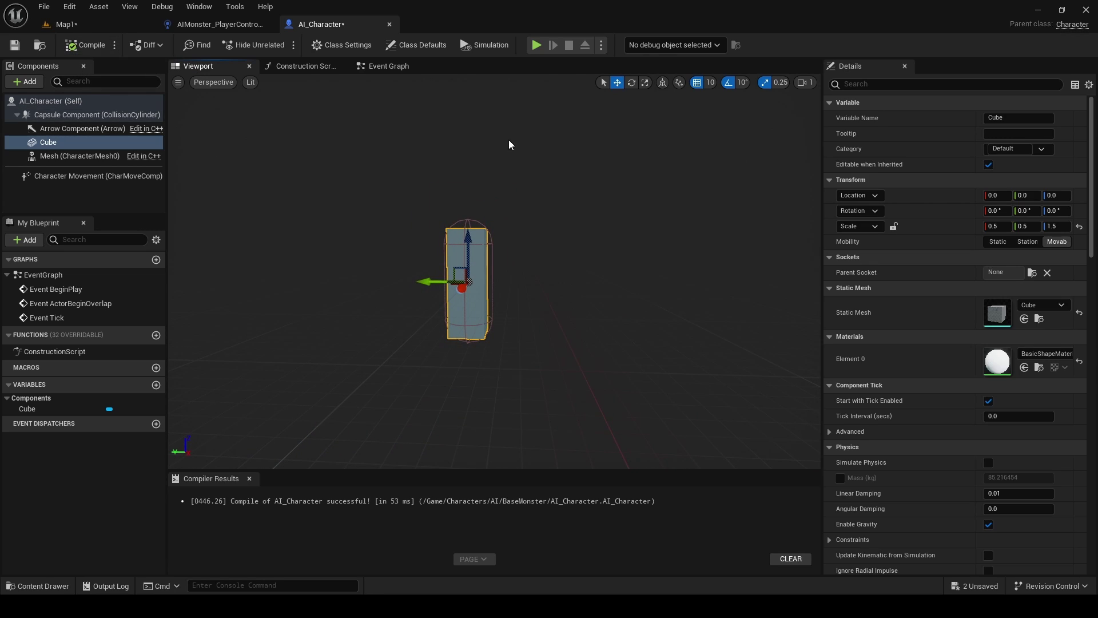
- Check the event graphs of AI_Character and AIMonster_PlayerController, and examine the placed character in Map1
left_click(373, 72)
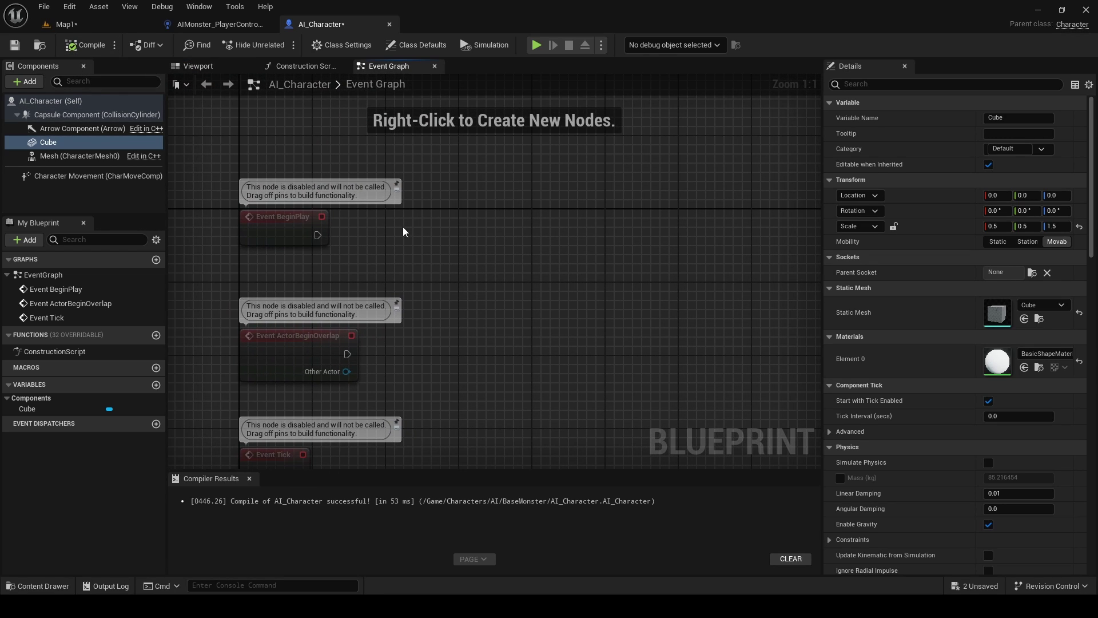
left_click(219, 24)
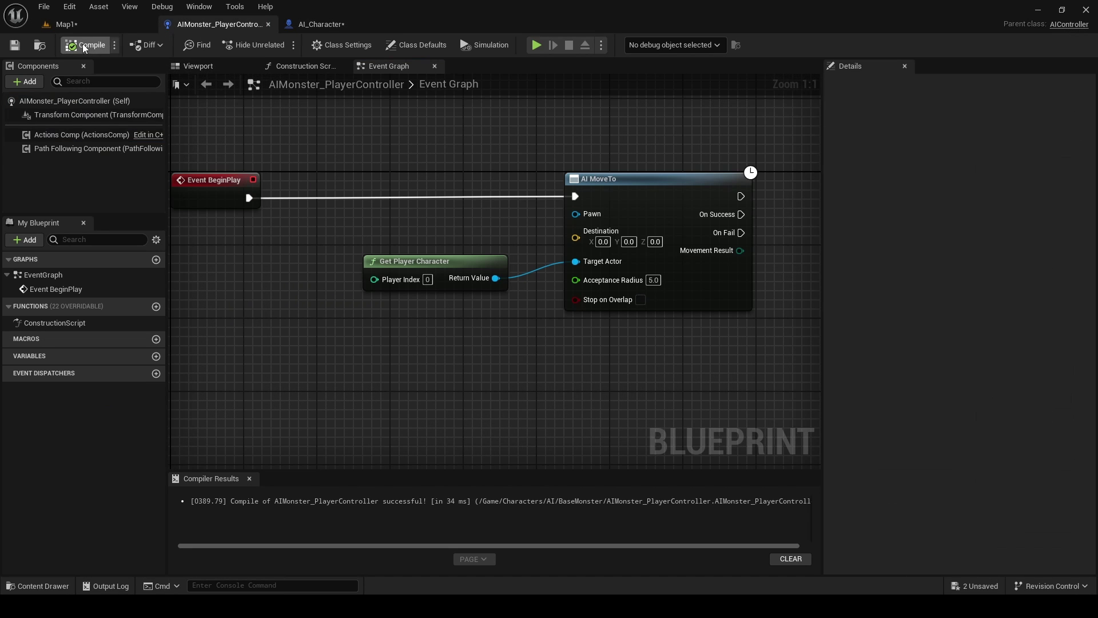
left_click(76, 24)
right_click_drag(448, 206, 575, 240)
key("w")
key("s")
key("a")
left_click(662, 221)
scroll(662, 221, "down", 5)
key("w")
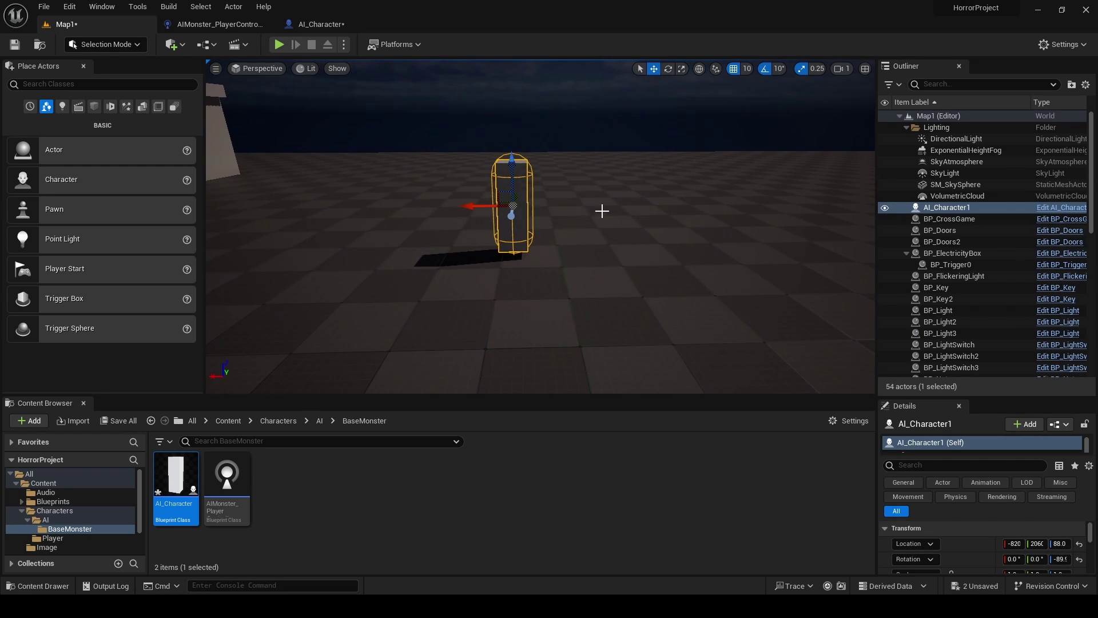
- Play-test Map1 to see whether the placed AI_Character moves towards the player, and end the session
left_click(320, 27)
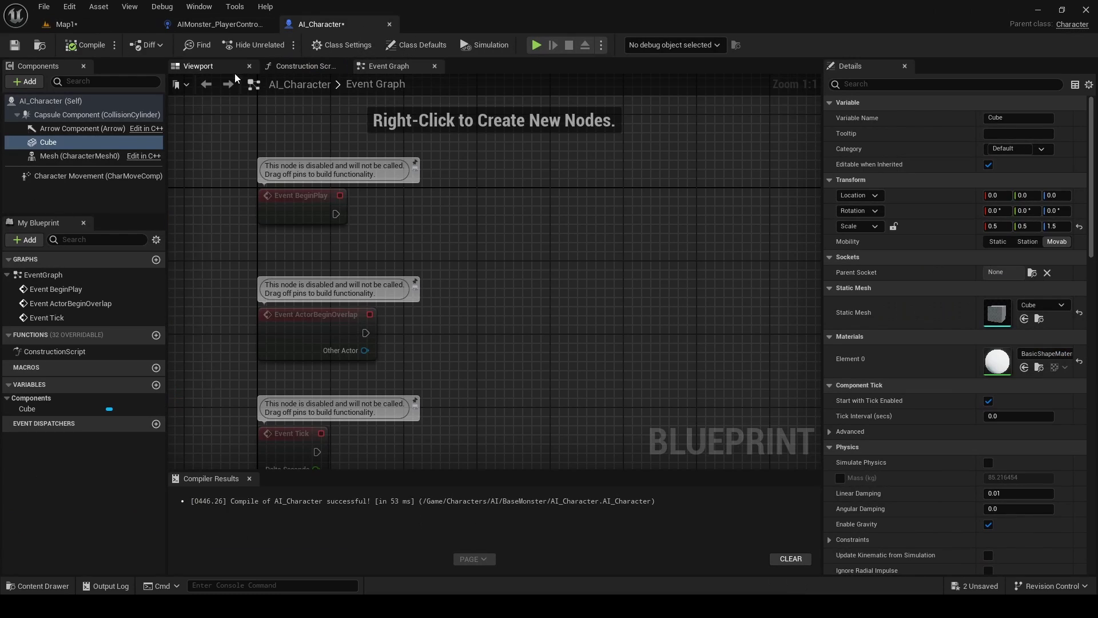
right_click_drag(283, 129, 325, 132)
left_click(97, 20)
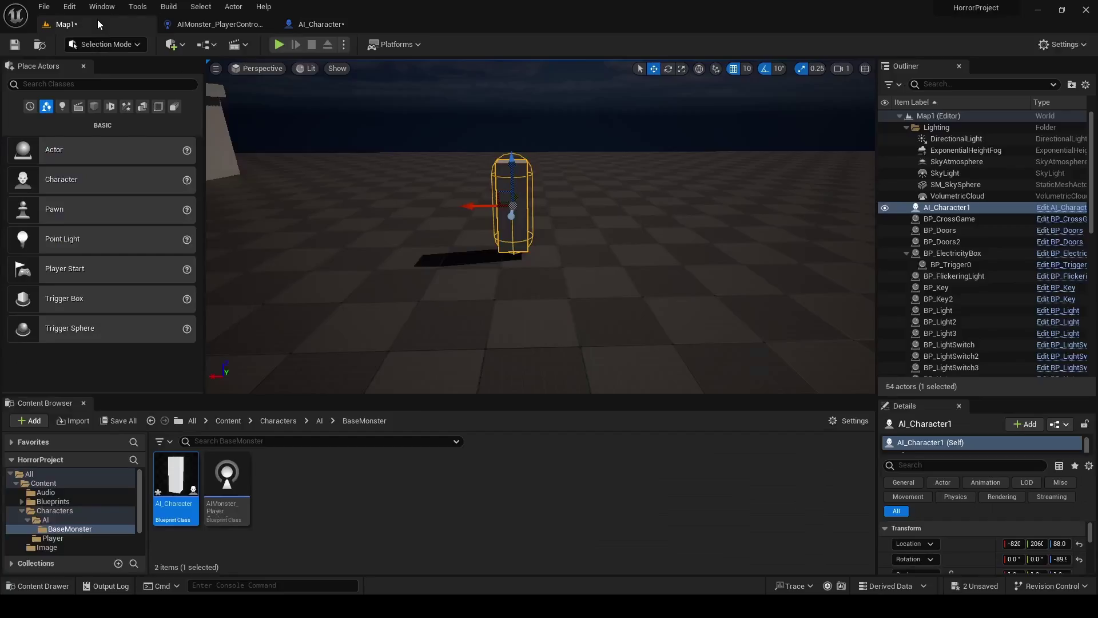
left_click(278, 45)
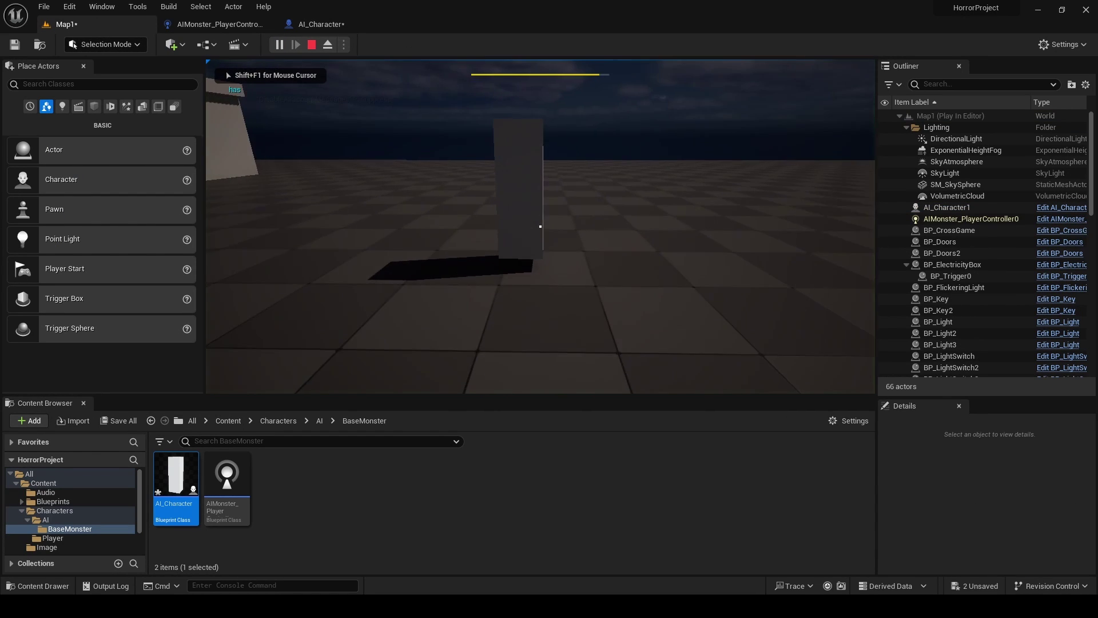
key("s")
key("Escape")
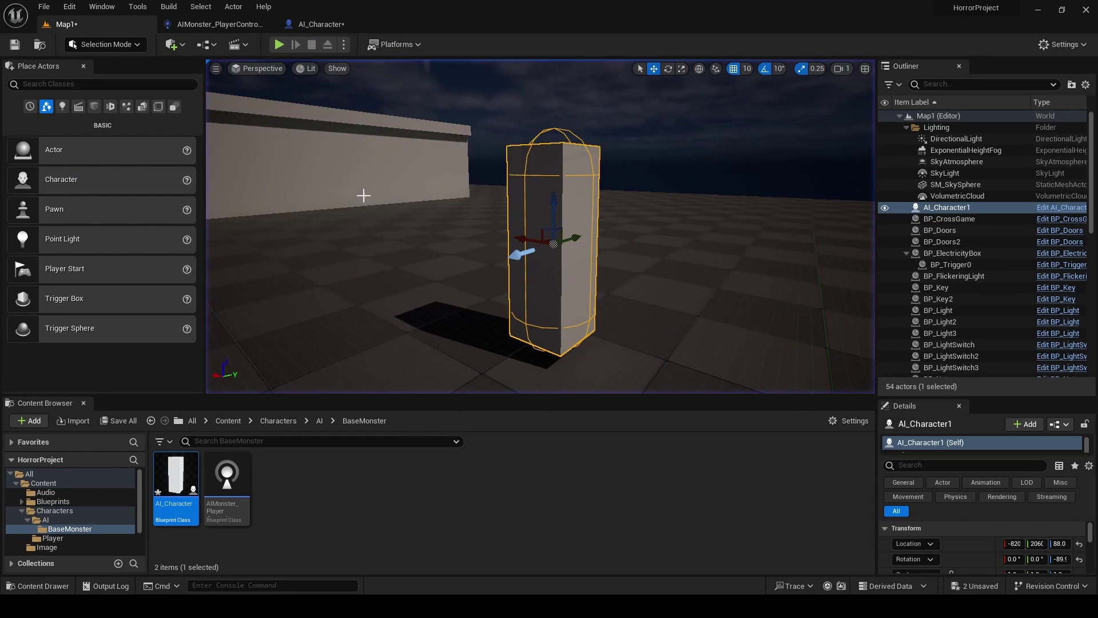
- Place a Nav Mesh Bounds Volume on the checkered floor of Map1 around AI_Character
right_click_drag(441, 258, 383, 283)
key("s")
key("w")
key("s")
key("s")
right_click_drag(303, 118, 274, 102)
left_click(214, 45)
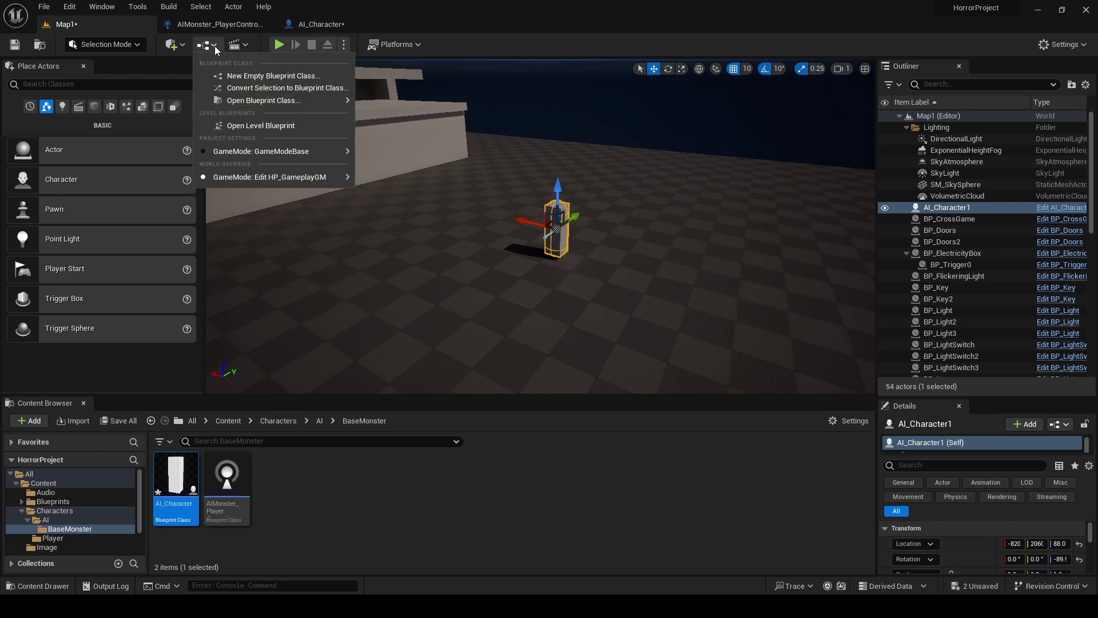
left_click(175, 45)
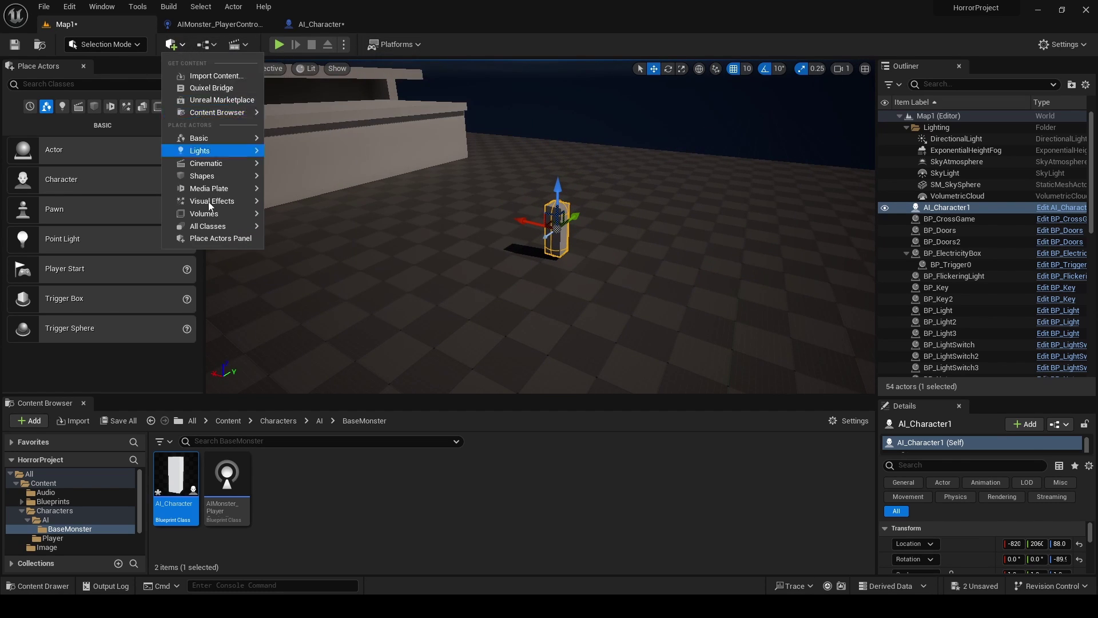
left_click(88, 111)
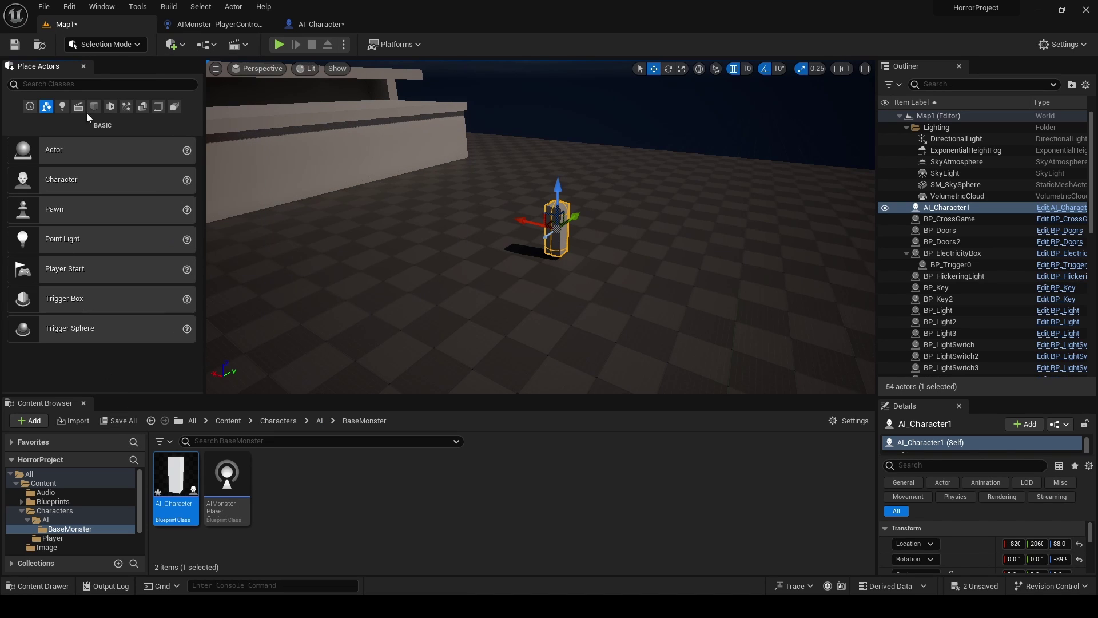
left_click(156, 106)
scroll(117, 190, "down", 7)
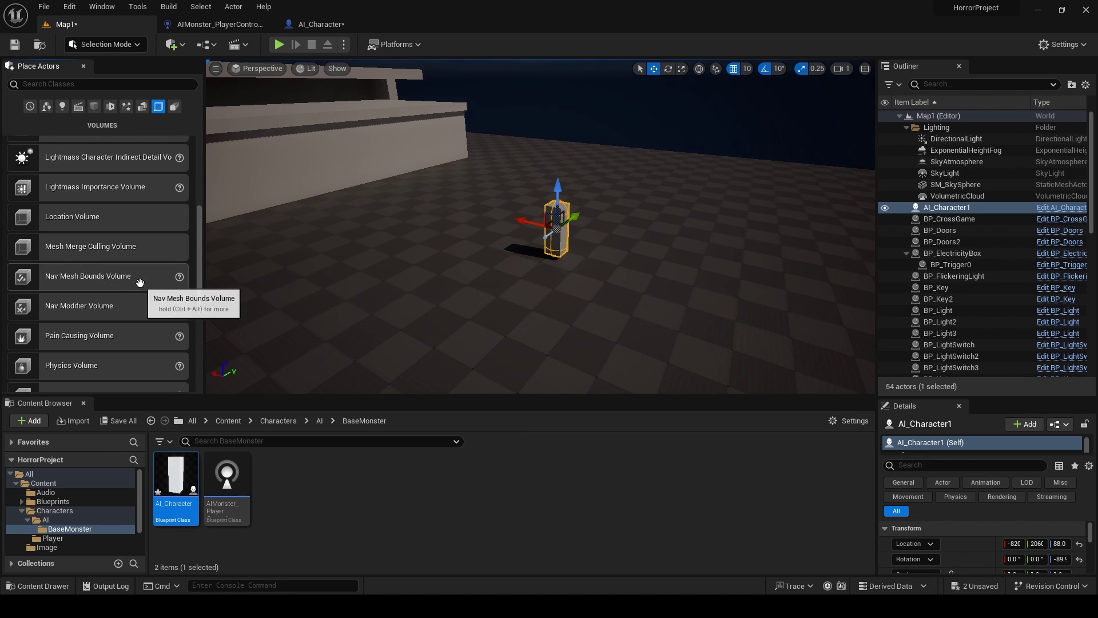
left_click_drag(83, 282, 409, 282)
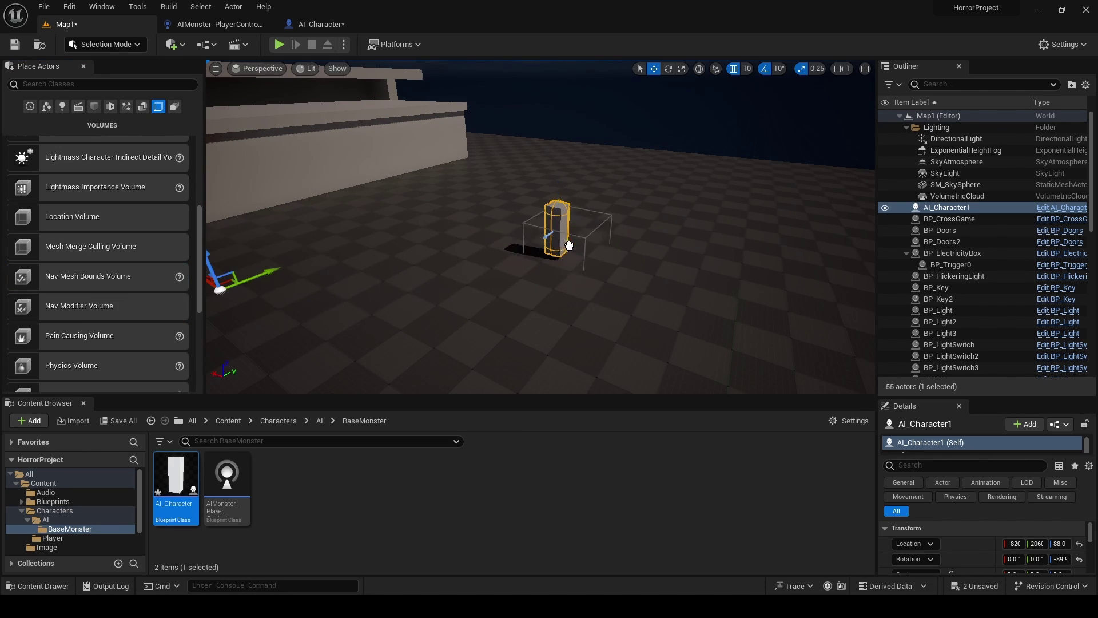
- Scale the Nav Mesh Bounds Volume to about 8.75 × 7.75 × 1.0 to form a wide area on the floor
left_click_drag(572, 212, 577, 212)
right_click_drag(577, 213, 475, 226)
key("s")
key("r")
right_click_drag(598, 234, 664, 211)
key("w")
left_click_drag(555, 242, 531, 244)
right_click_drag(531, 245, 710, 252)
key("a")
key("r")
left_click_drag(384, 254, 493, 262)
- Position the Nav Mesh Bounds Volume at a height of 10 so that its area encloses AI_Character
key("w")
key("d")
right_click_drag(574, 241, 440, 237)
left_click_drag(599, 202, 599, 198)
right_click_drag(652, 227, 644, 233)
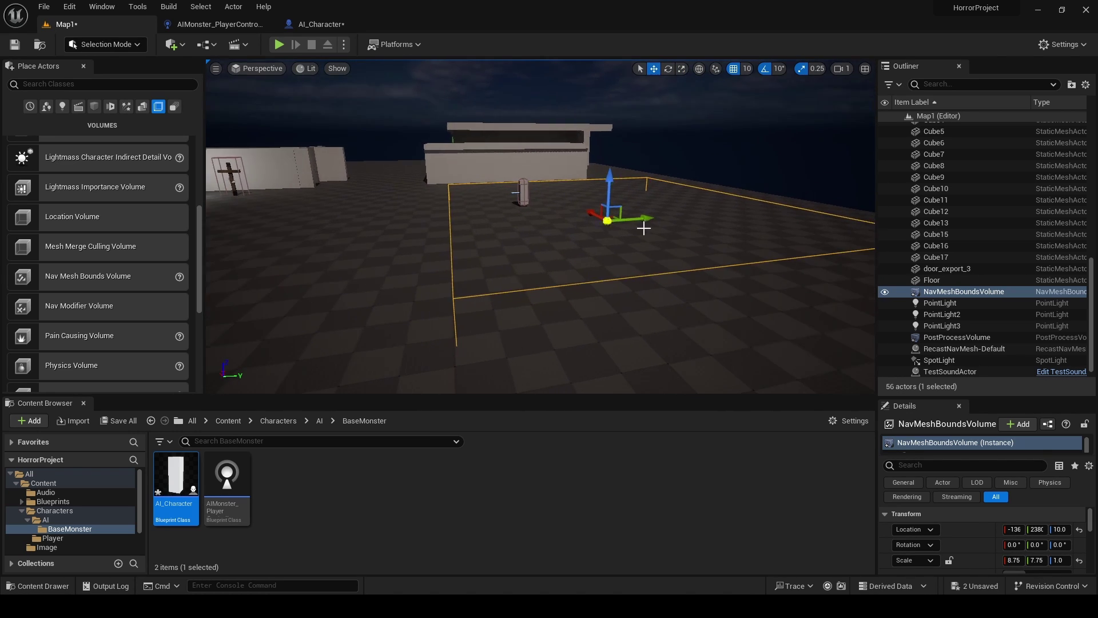
left_click_drag(648, 220, 626, 222)
right_click_drag(626, 222, 801, 237)
key("a")
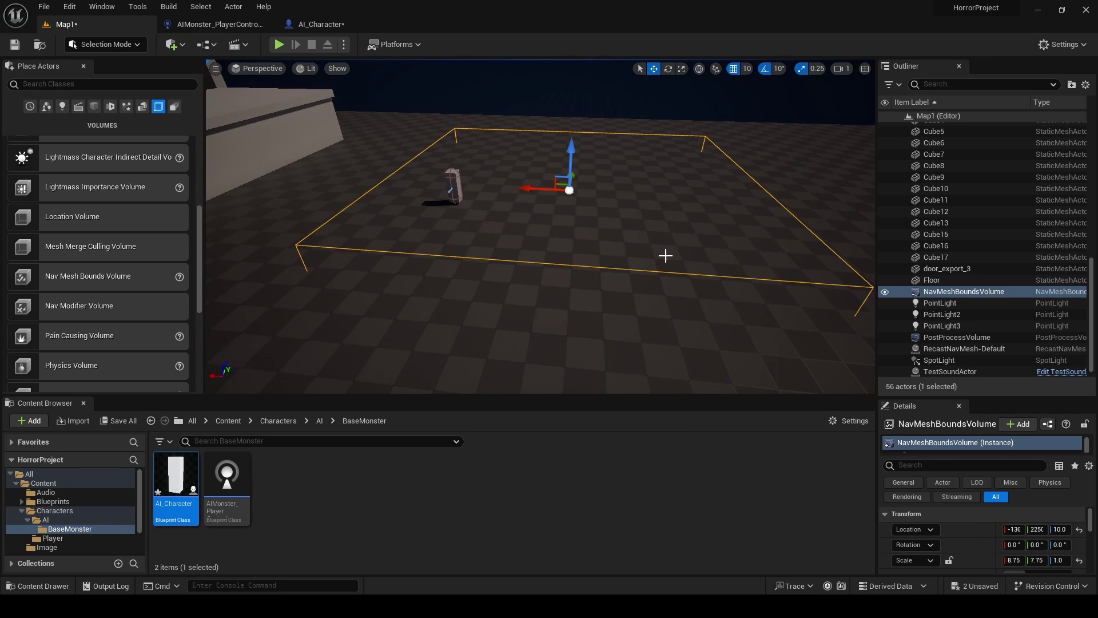
- Add a cube and stretch it to about 17.7 × 16.0 × 1.0 as a platform filling the Nav Mesh Bounds Volume
left_click(94, 106)
left_click_drag(91, 150, 213, 255)
key("w")
left_click_drag(317, 262, 578, 281)
key("r")
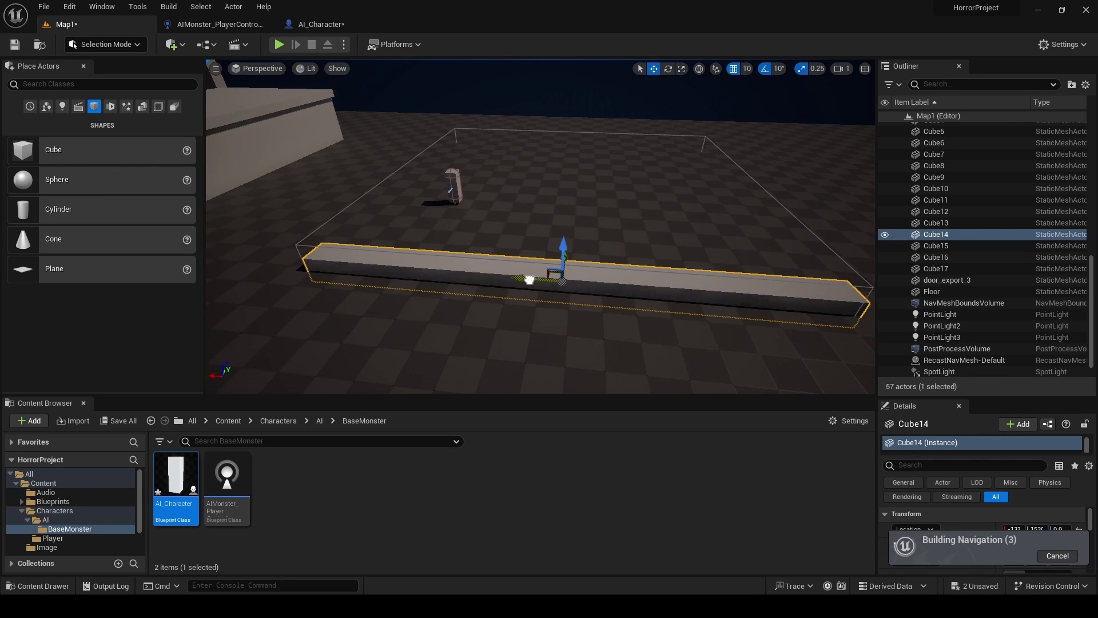
right_click_drag(628, 263, 469, 287)
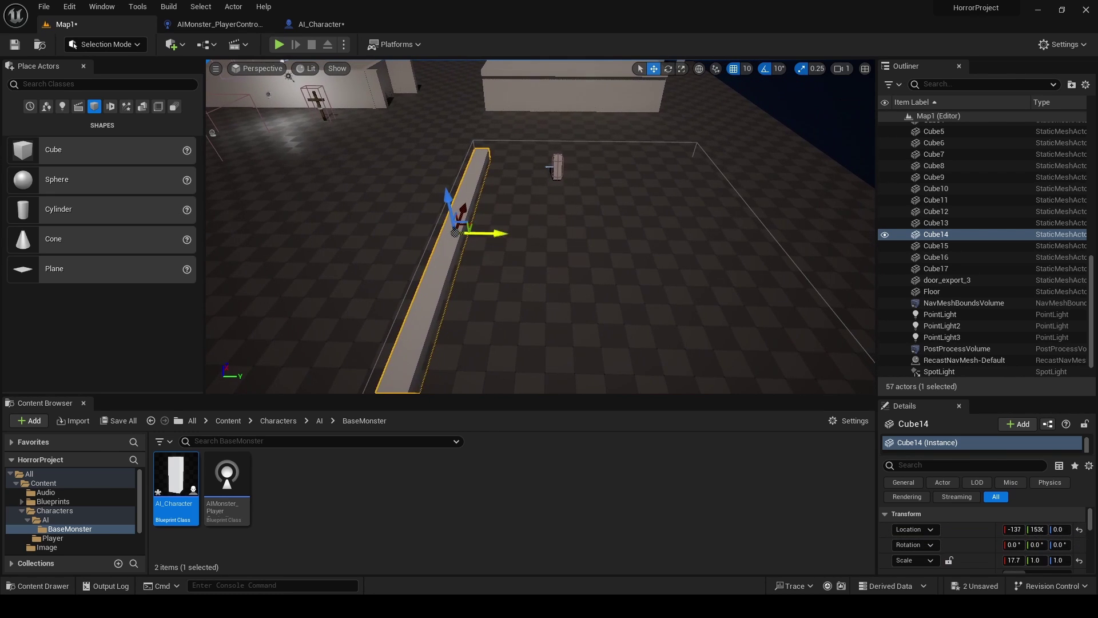
left_click_drag(500, 235, 624, 244)
key("a")
right_click_drag(624, 244, 858, 235)
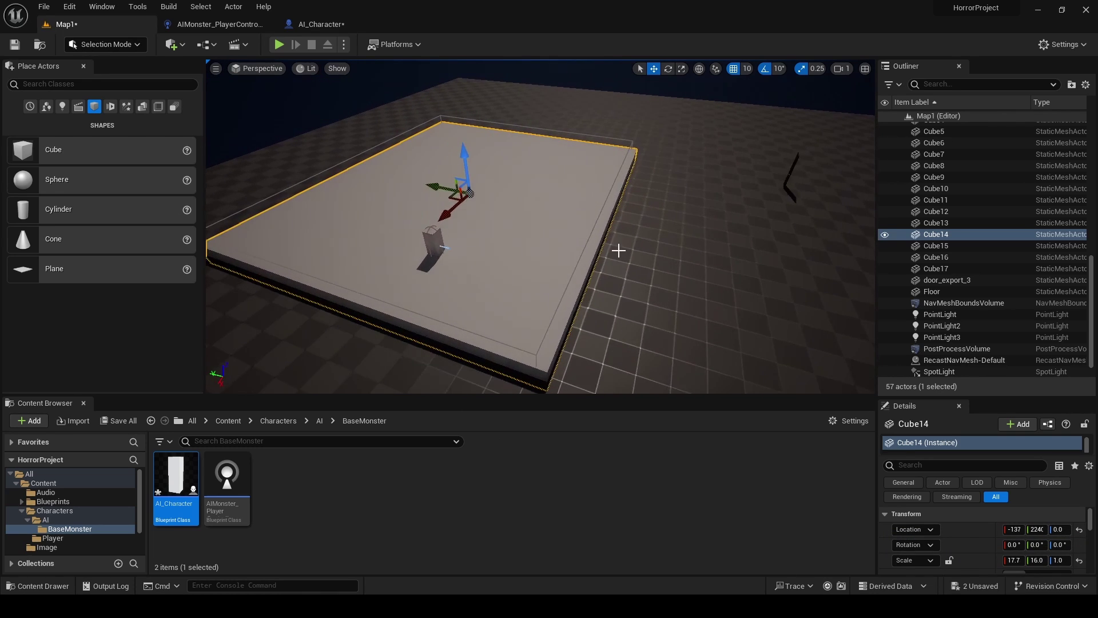
- Raise the placed AI_Character so it stands on top of the cube platform
left_click(441, 243)
key("f")
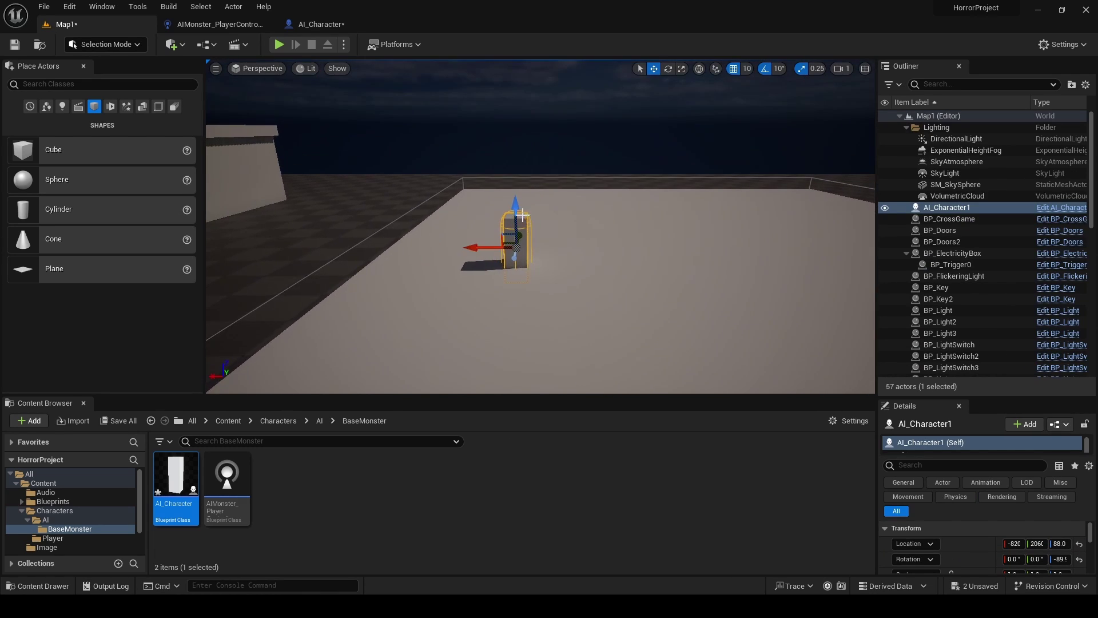
left_click_drag(516, 166, 516, 163)
left_click(591, 201)
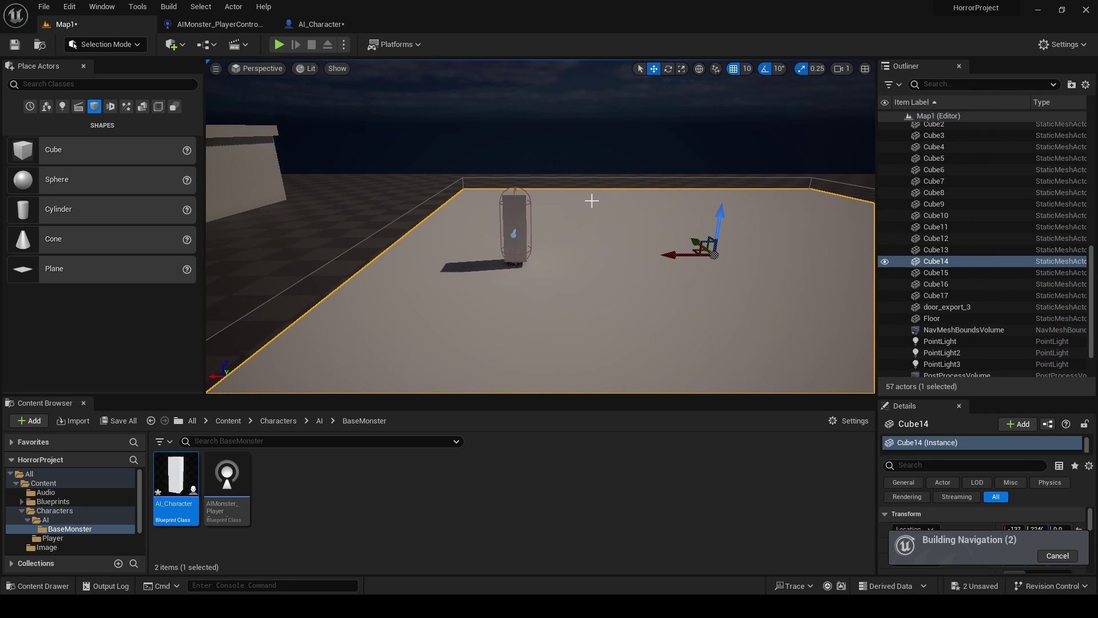
- Reduce the cube platform's Y scale to about 15.7 and centre it within the Nav Mesh Bounds Volume
mouse_move(591, 201)
right_mouse_down()
mouse_move(658, 224)
mouse_move(544, 194)
mouse_move(604, 194)
right_mouse_up()
key("s")
left_click(635, 194)
left_click(625, 198)
left_click_drag(532, 208, 680, 238, "alt")
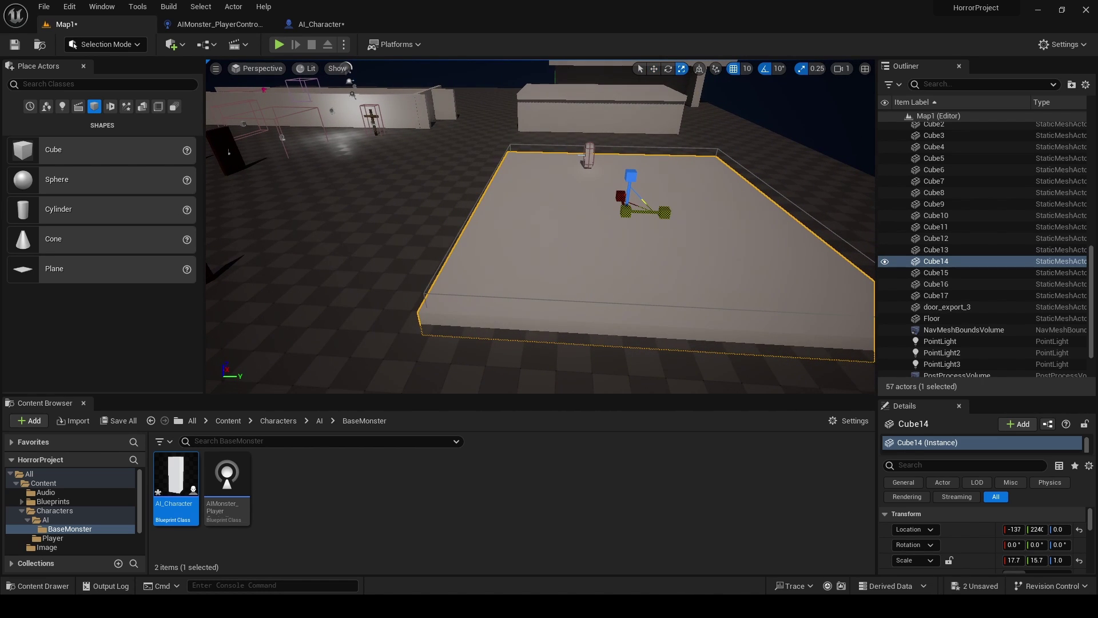
left_click_drag(668, 212, 646, 210, "alt")
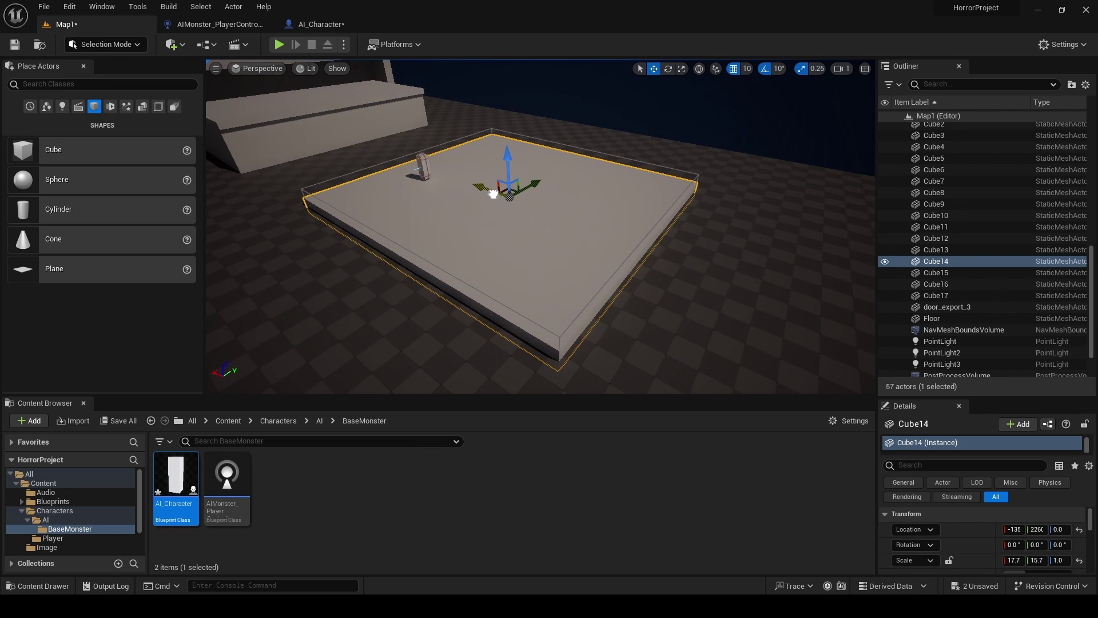
left_click_drag(492, 194, 538, 208, "alt")
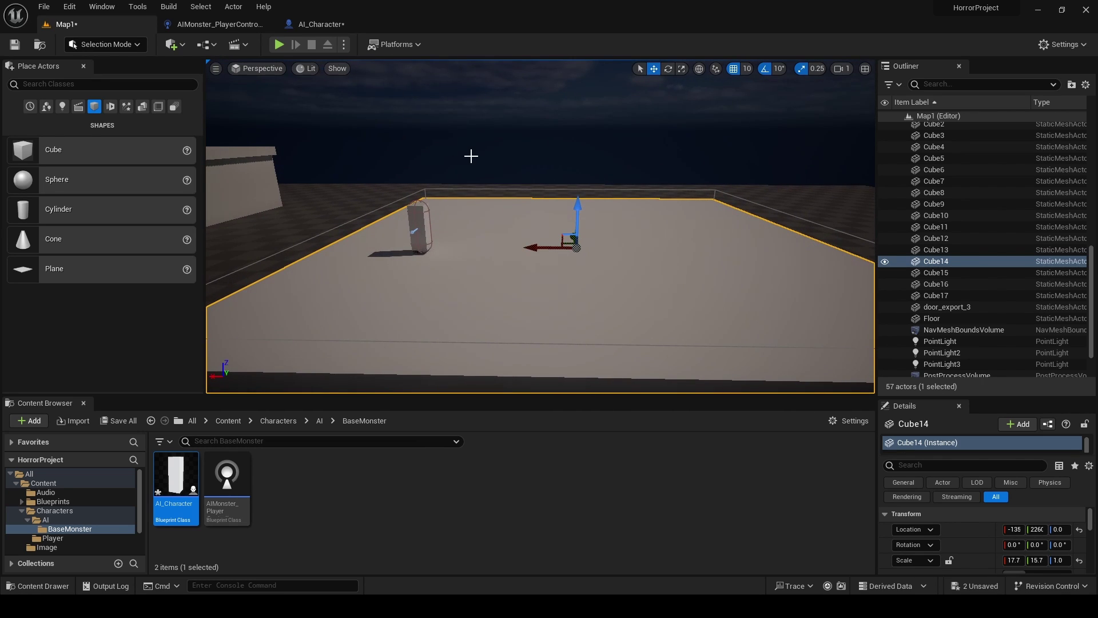
- Toggle the navigation mesh display and examine the platform and the Nav Mesh Bounds Volume from several angles
key("p")
left_click(505, 172)
right_click_drag(505, 210, 567, 242)
key("s")
key("a")
key("d")
key("d")
right_click_drag(548, 154, 518, 135)
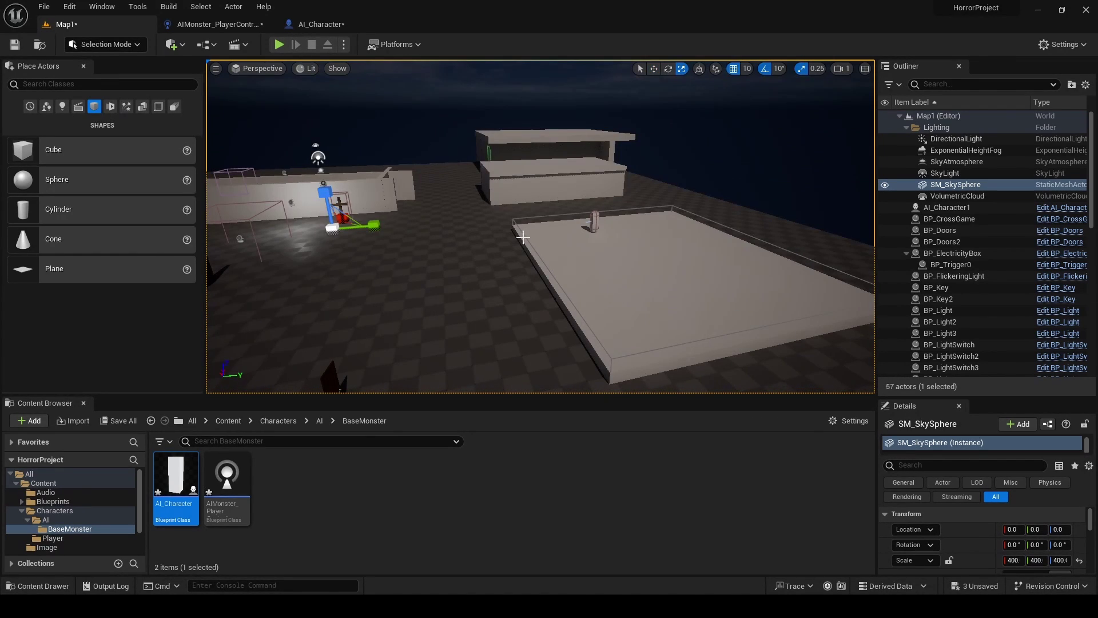
right_click_drag(523, 237, 587, 244)
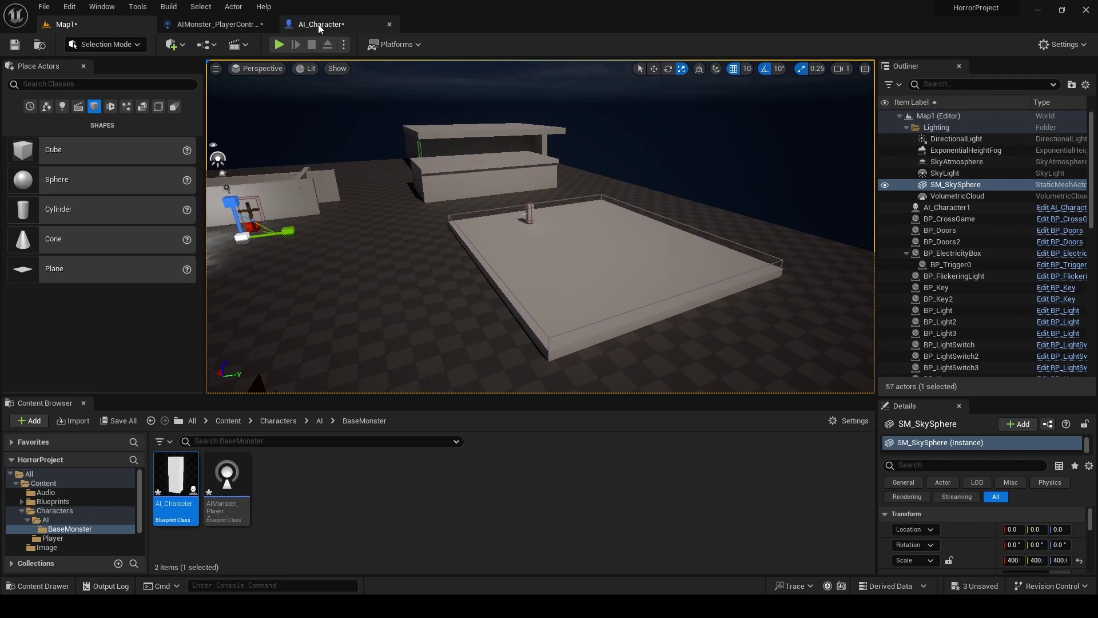
- Copy the AI MoveTo and Get Player Character nodes, and clear the AIMonster_PlayerController event graph, including Event BeginPlay
left_click(319, 24)
right_click_drag(371, 158, 368, 192)
left_click_drag(421, 265, 465, 278)
left_click(218, 24)
left_click_drag(644, 176, 481, 308)
key("Delete")
left_click(357, 209)
key("Delete")
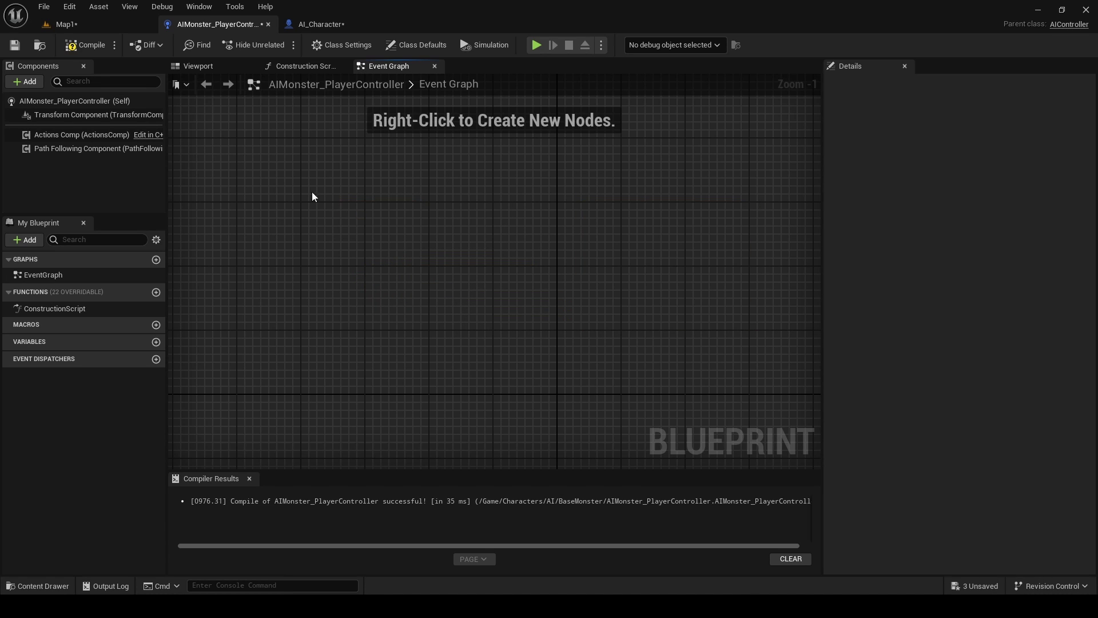
- Paste AI MoveTo and Get Player Character into AI_Character's event graph and connect Event BeginPlay to AI MoveTo
left_click(307, 25)
key("ctrl+v")
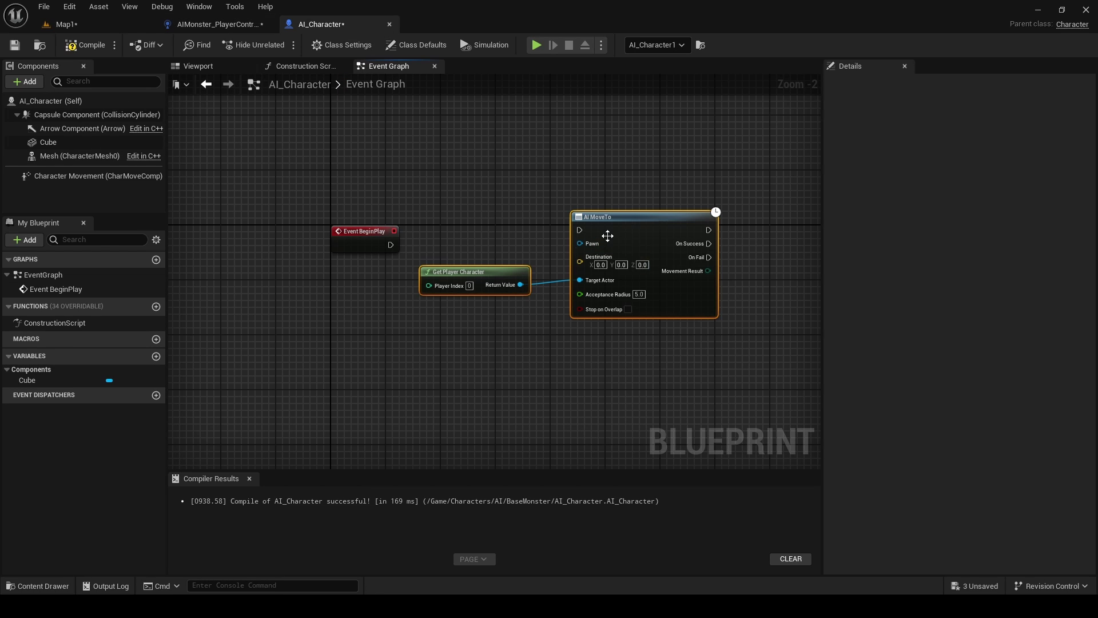
left_click_drag(572, 243, 393, 250)
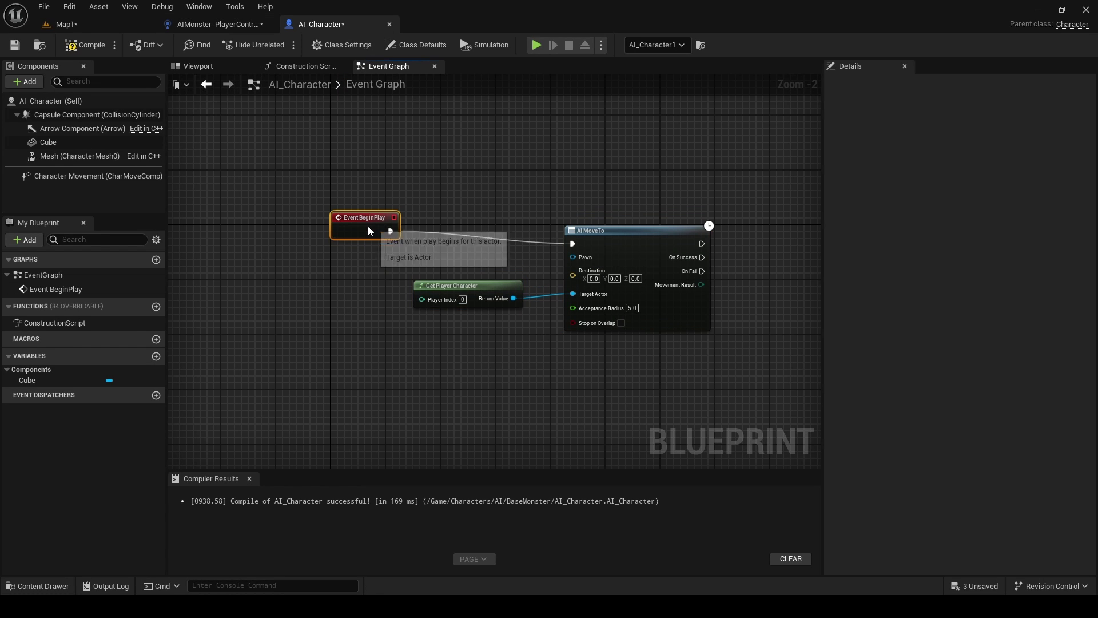
left_click_drag(450, 294, 428, 329)
- Connect a Self reference to the Pawn input of AI MoveTo and tidy the Get Player Character node's position
left_click_drag(572, 257, 462, 260)
type("self")
key("Return")
left_click(552, 253)
left_click_drag(378, 308, 372, 304)
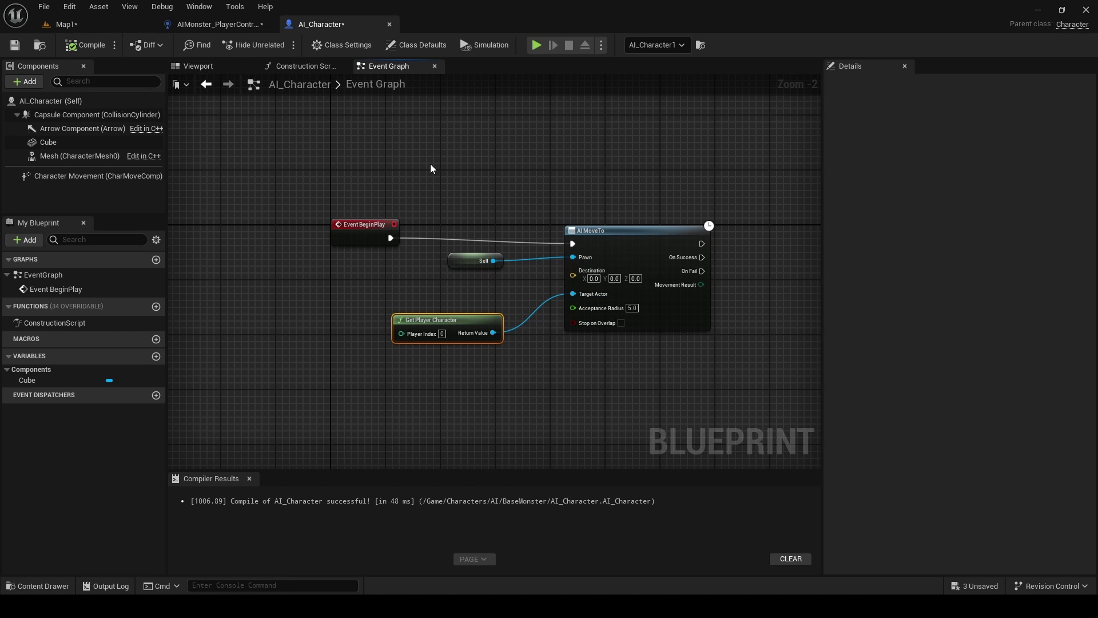
right_click_drag(431, 166, 461, 189)
left_click_drag(349, 163, 633, 312)
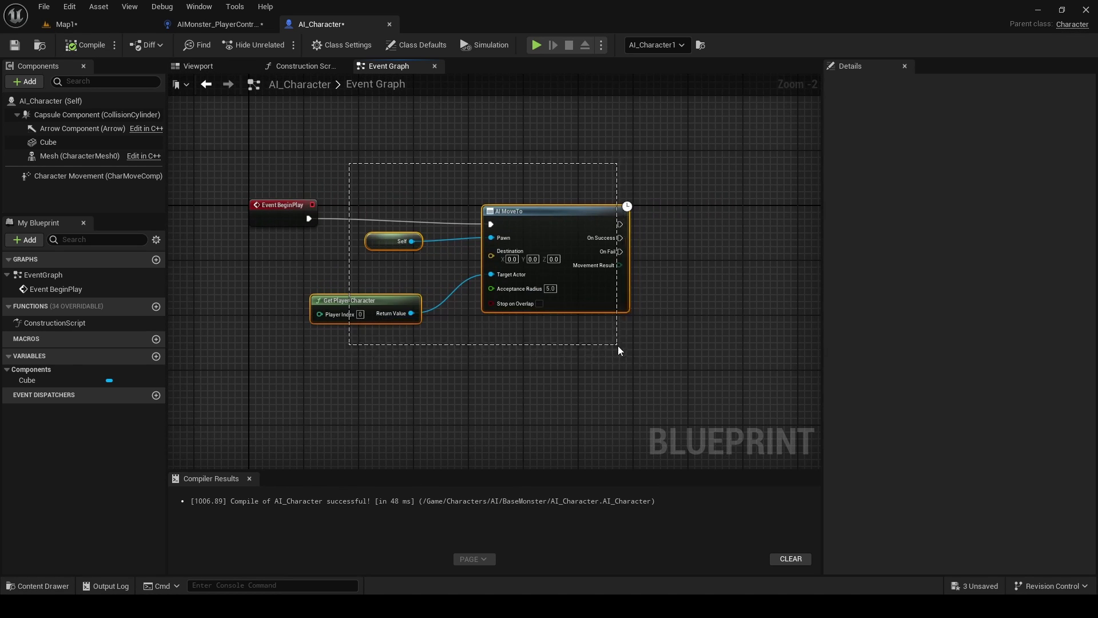
- Return to Map1 and delete the large cube platform inside the Nav Mesh Bounds Volume
left_click(89, 26)
right_click_drag(551, 241, 509, 268)
left_click(552, 240)
right_click_drag(592, 264, 596, 267)
left_click(330, 26)
left_click(107, 23)
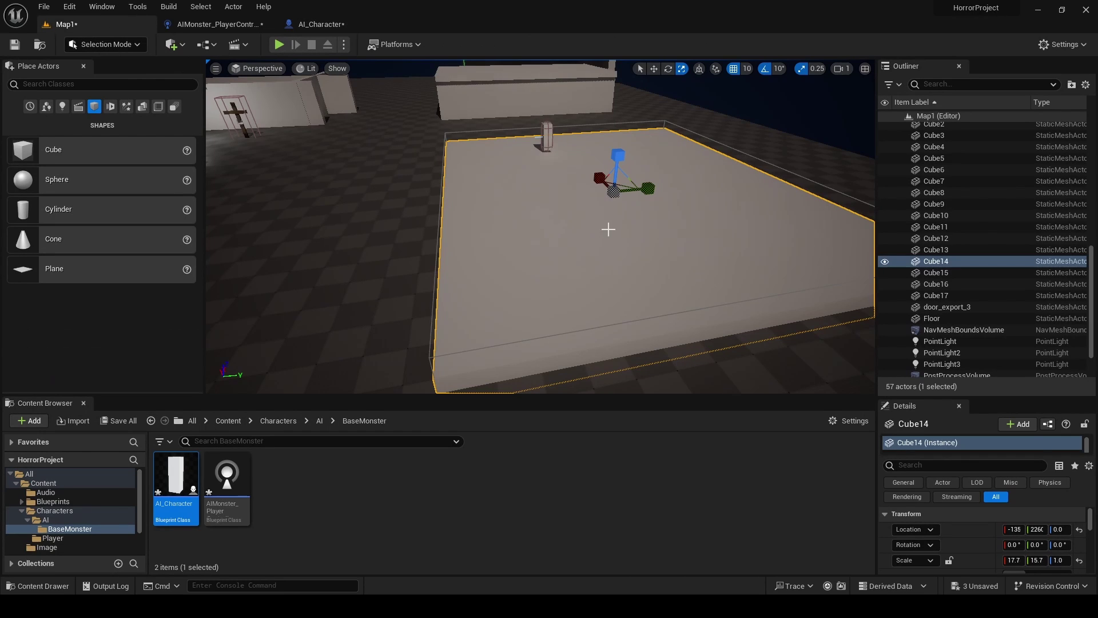
key("Delete")
- Enlarge the Nav Mesh Bounds Volume to about 34.2 × 27.5 over Map1's floor and play-test the level
right_click_drag(564, 232, 538, 220)
left_click(498, 219)
key("s")
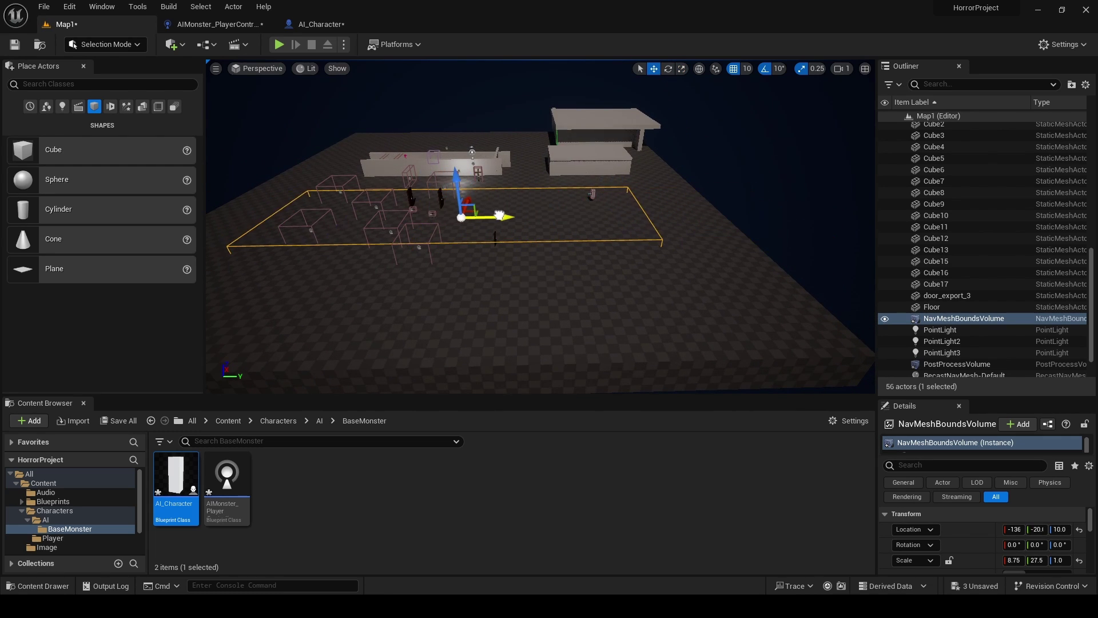
mouse_move(499, 215)
right_mouse_down()
mouse_move(457, 215)
mouse_move(517, 211)
right_mouse_up()
key("d")
key("r")
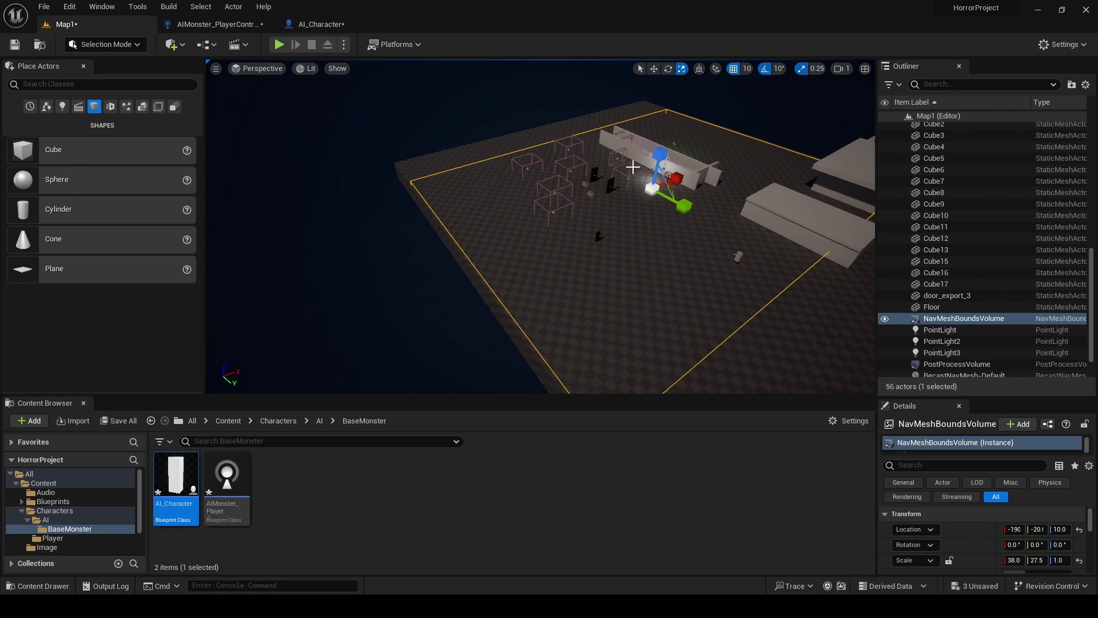
left_click(279, 44)
key("Escape")
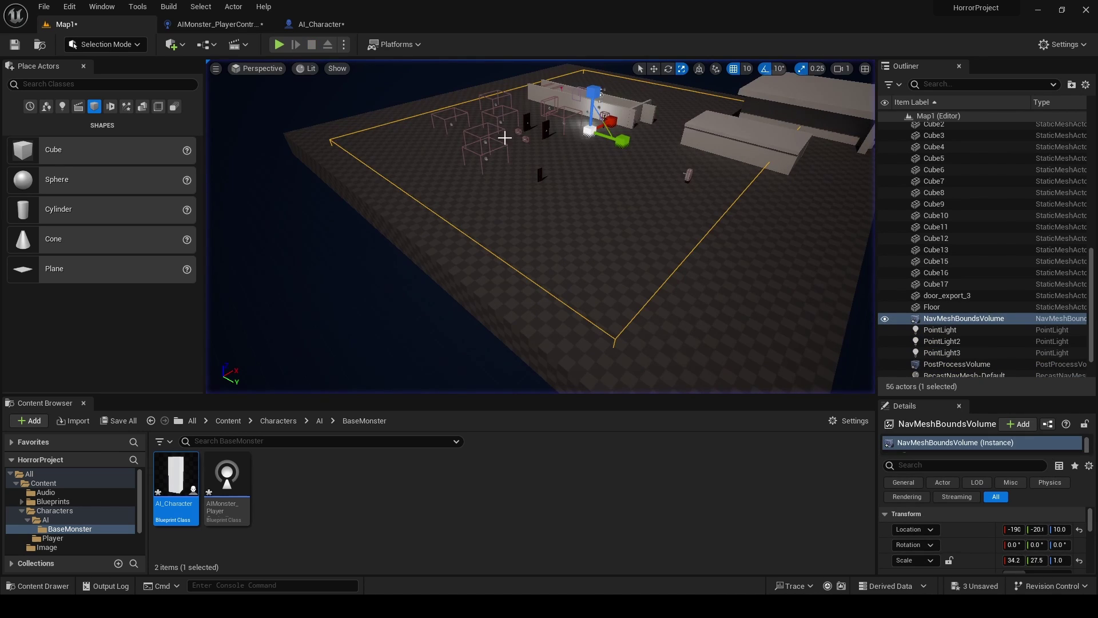
- Play-test Map1 from a spot on the open floor, running up to and around the AI monster to check its movement, and end the session
right_click(535, 196)
left_click(589, 503)
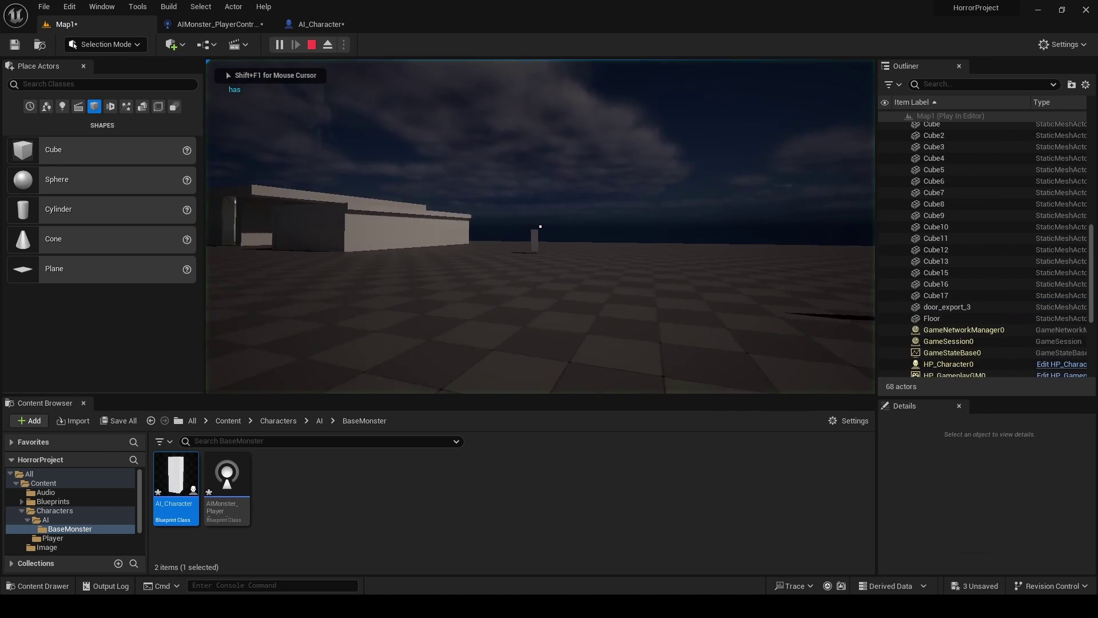
key("shift+w")
key("shift+w")
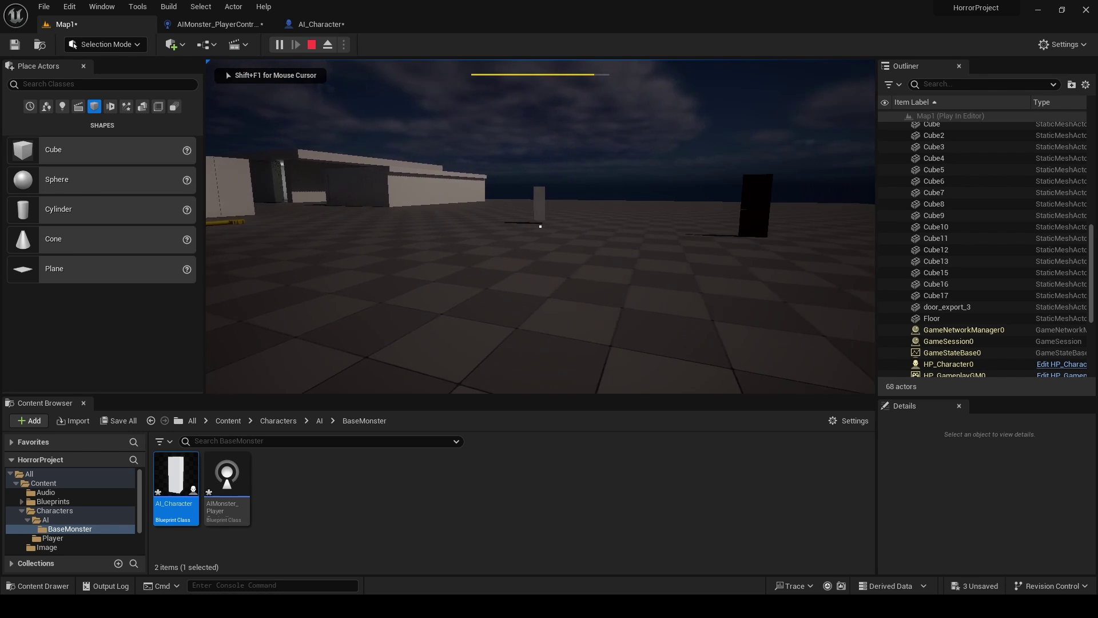
key("shift+w")
key("shift+d")
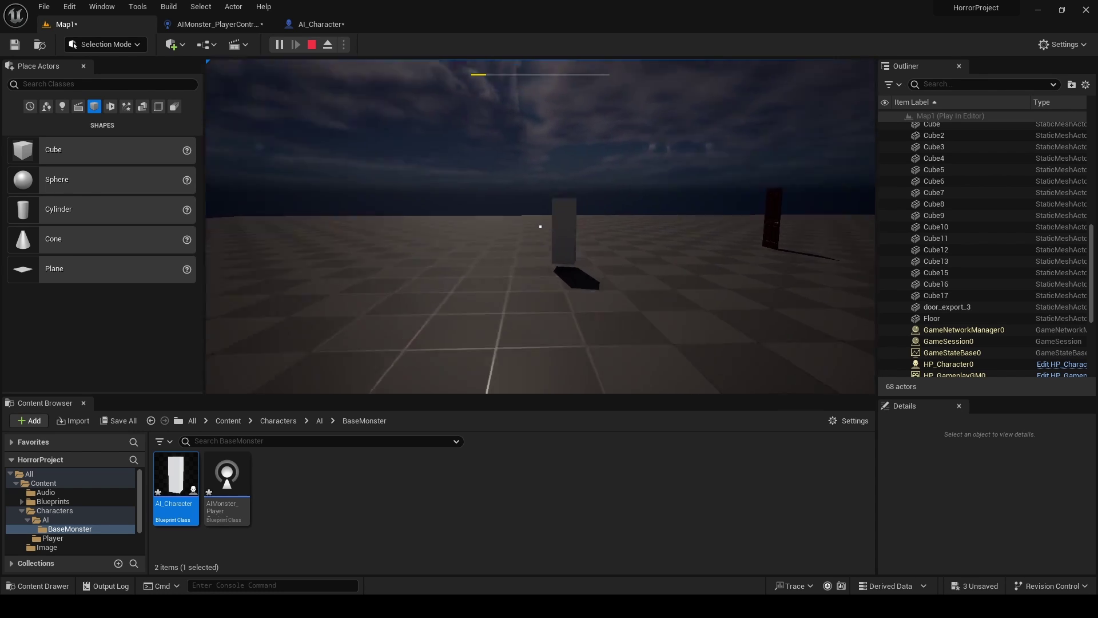
key("w")
key("s")
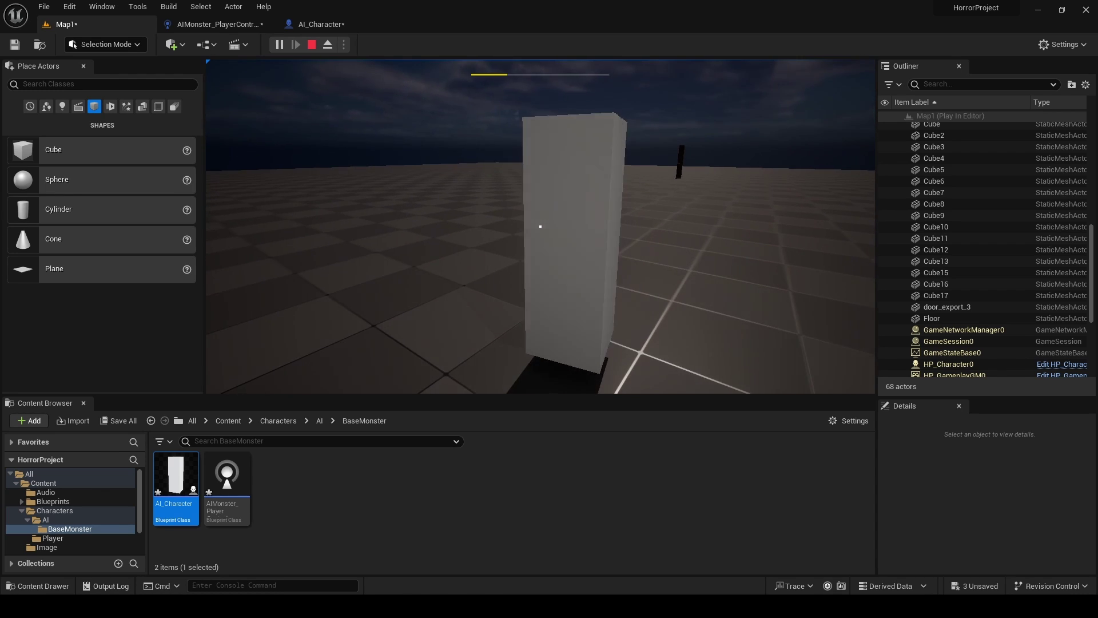
key("s")
key("a")
key("Escape")
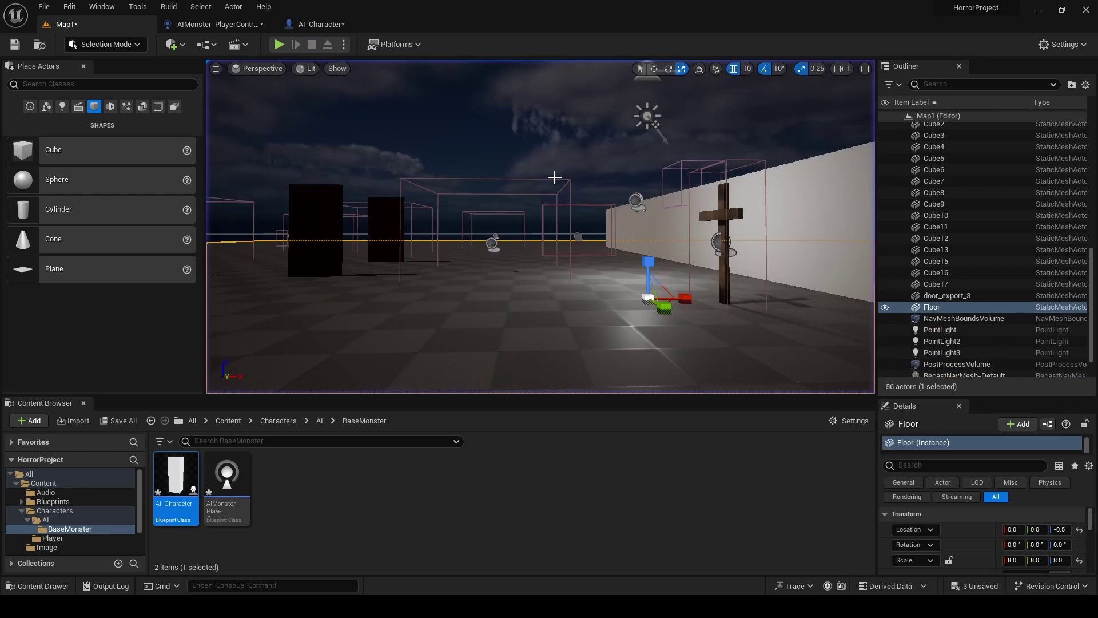
- Align the AI MoveTo node with Event BeginPlay in AI_Character's event graph and look at AIMonster_PlayerController's event graph
left_click(343, 24)
right_click_drag(509, 230, 569, 224)
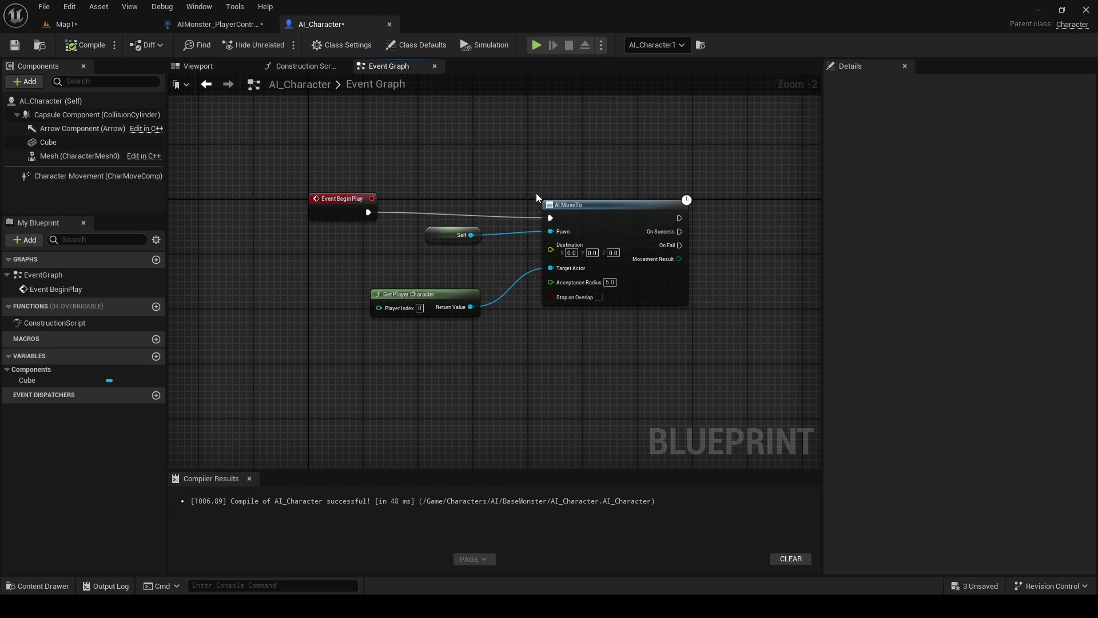
left_click(575, 204)
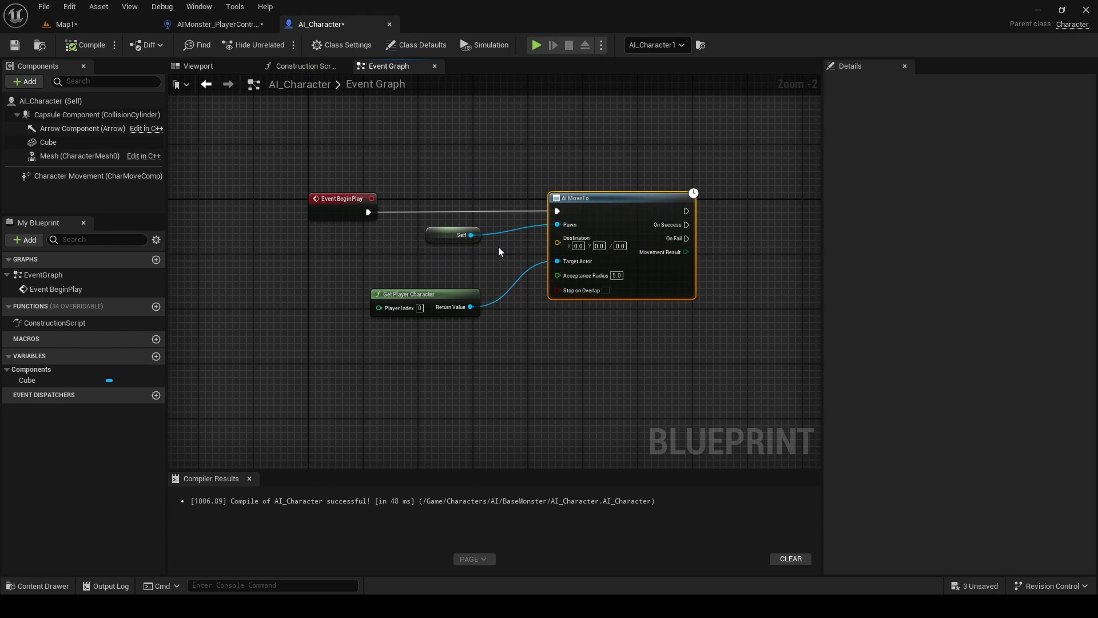
left_click(234, 29)
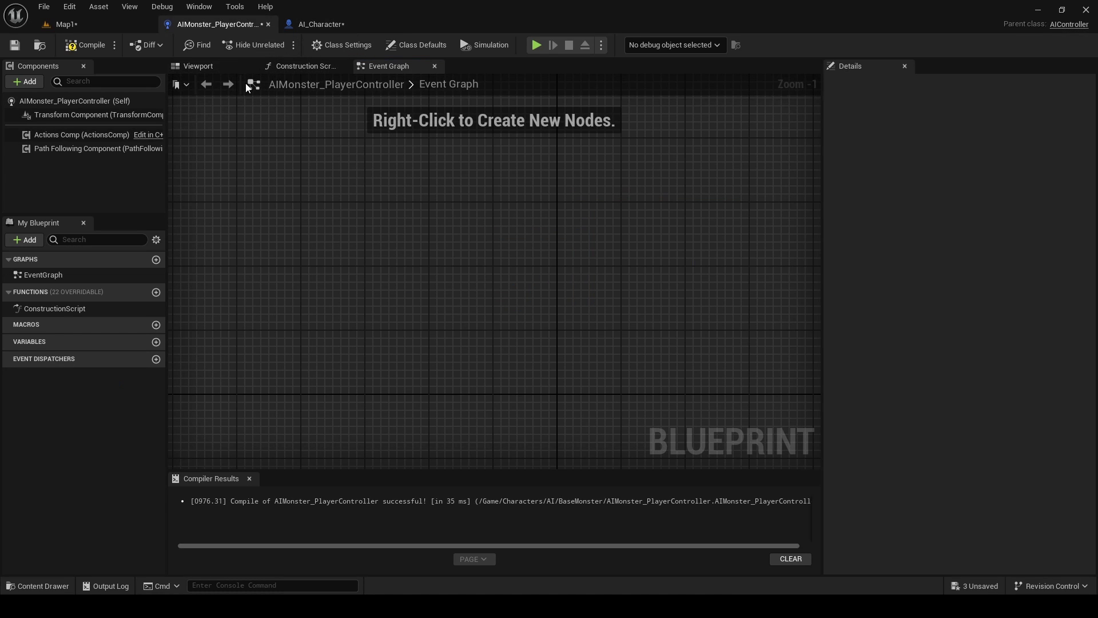
- Return to Map1 and play-test again, sprinting across the floor past the cross and doors to check whether the monster follows
left_click(122, 24)
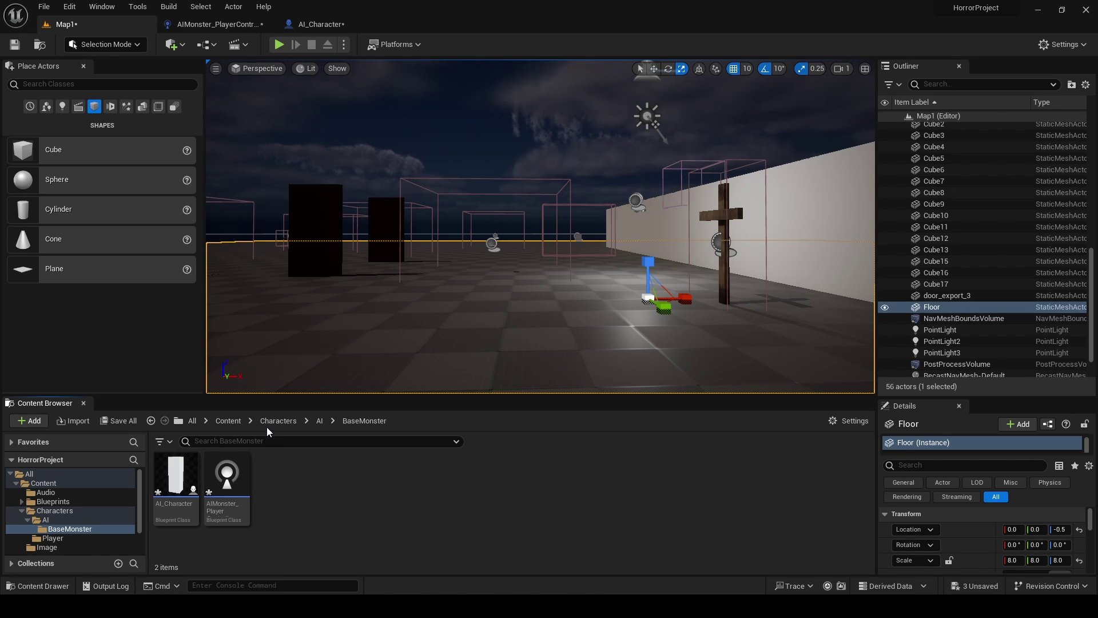
right_click_drag(484, 319, 149, 229)
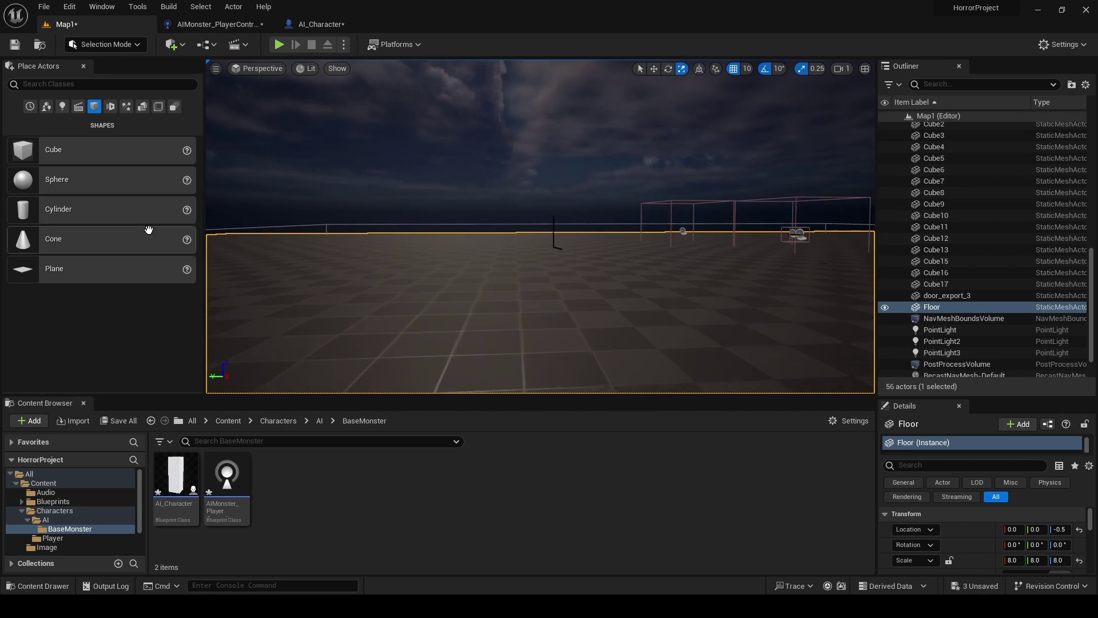
left_click(279, 44)
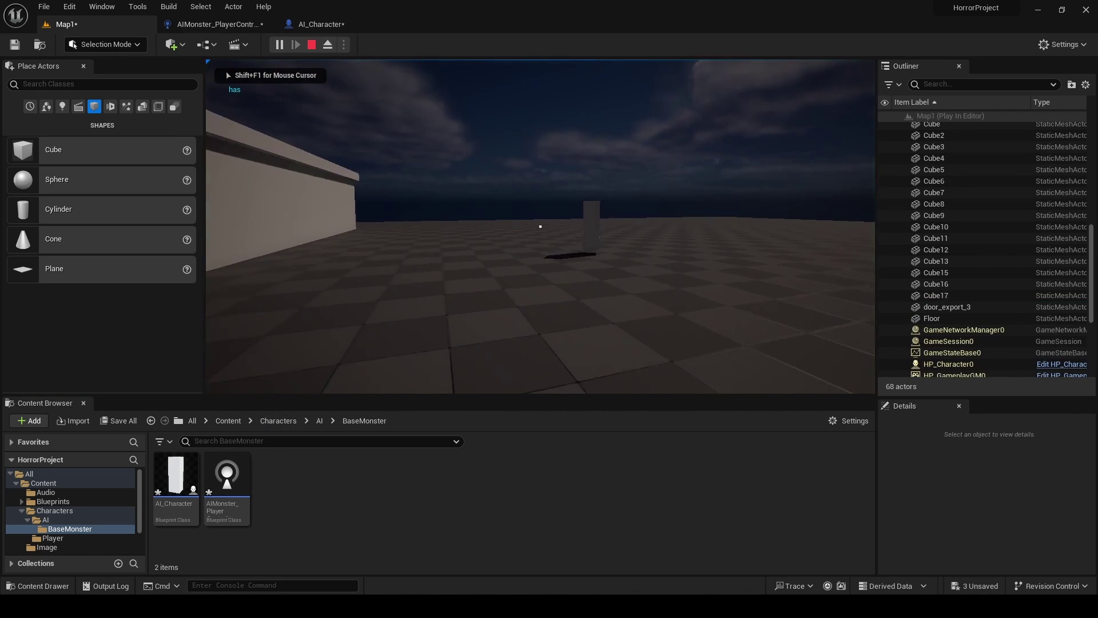
key("shift+w")
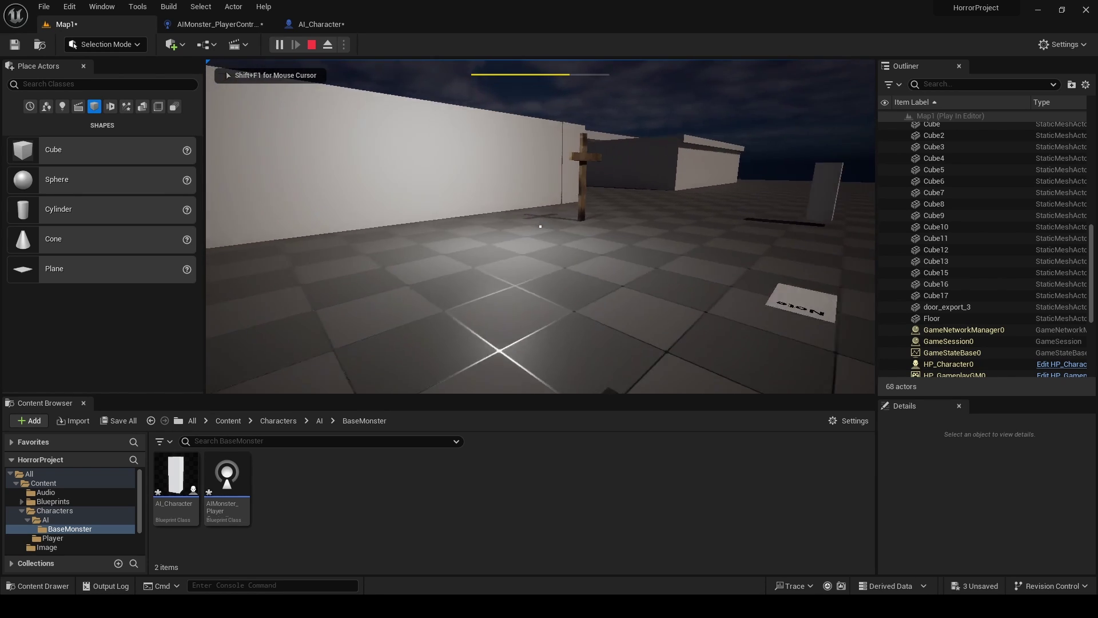
key("w")
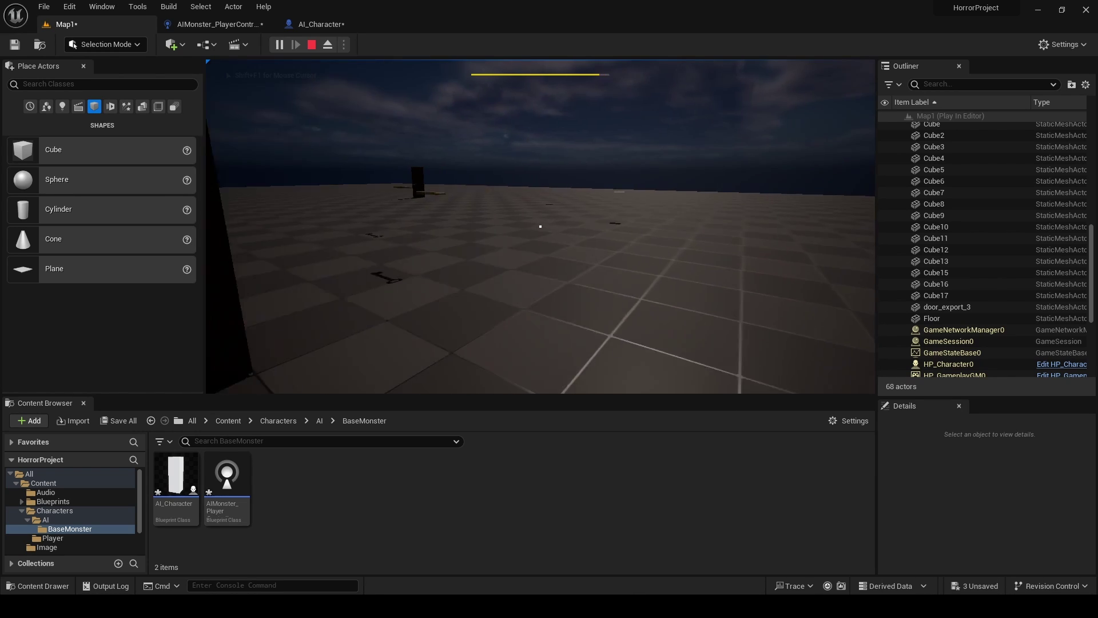
key("shift+w")
key("shift+w")
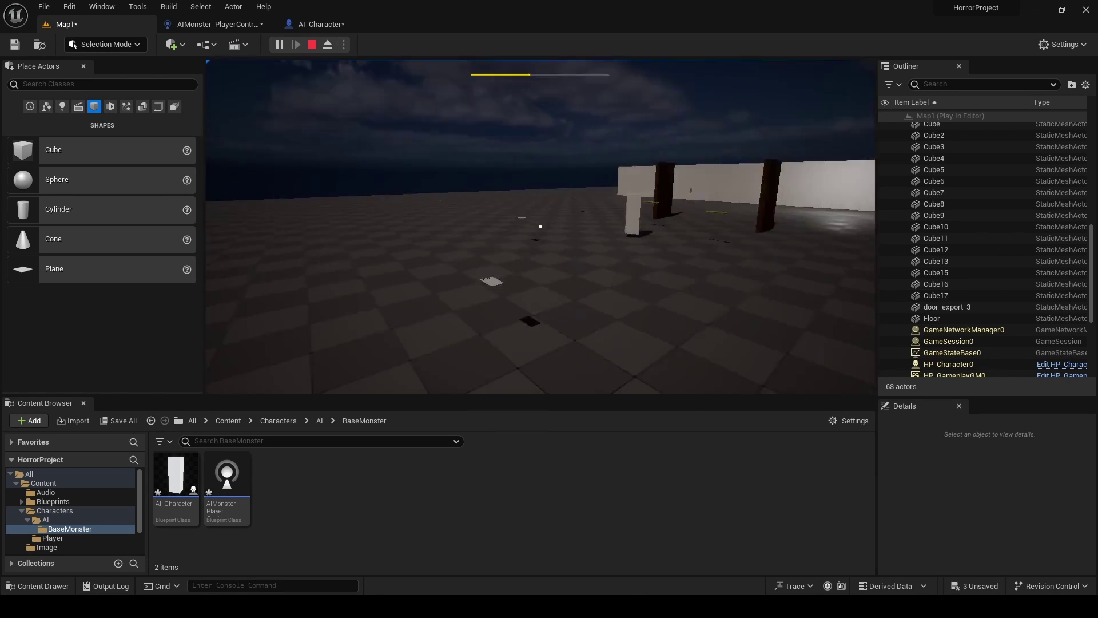
key("shift+w")
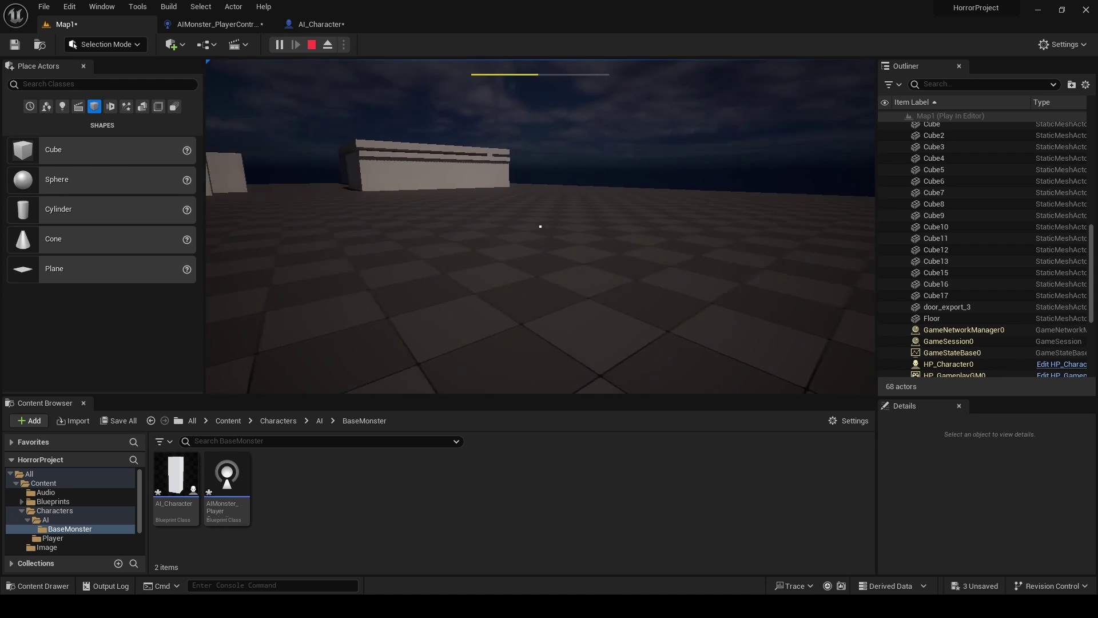
key("s")
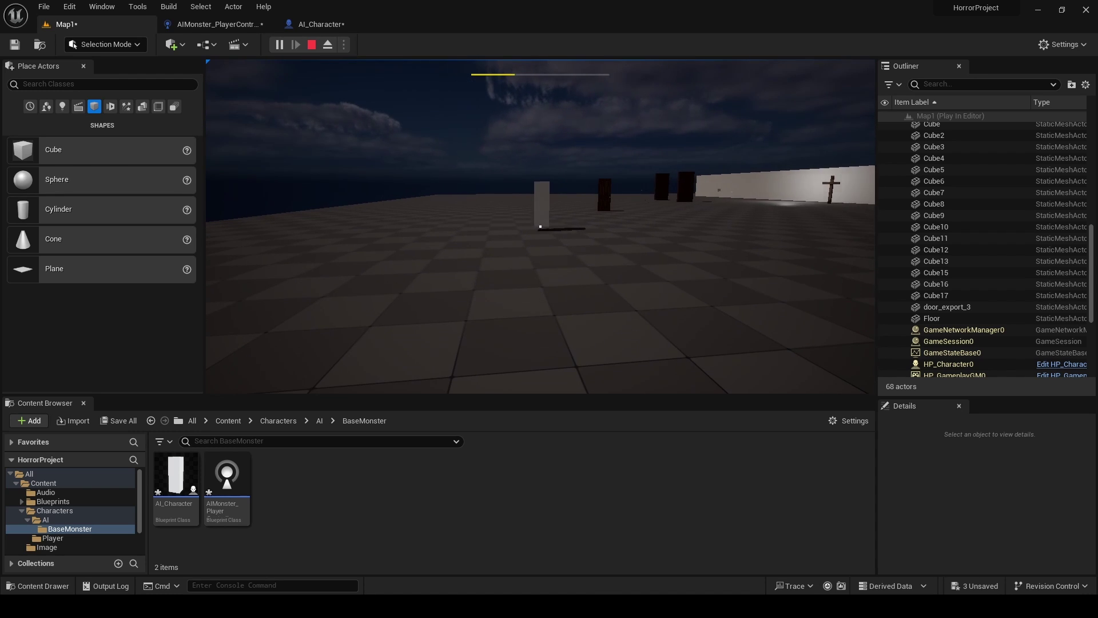